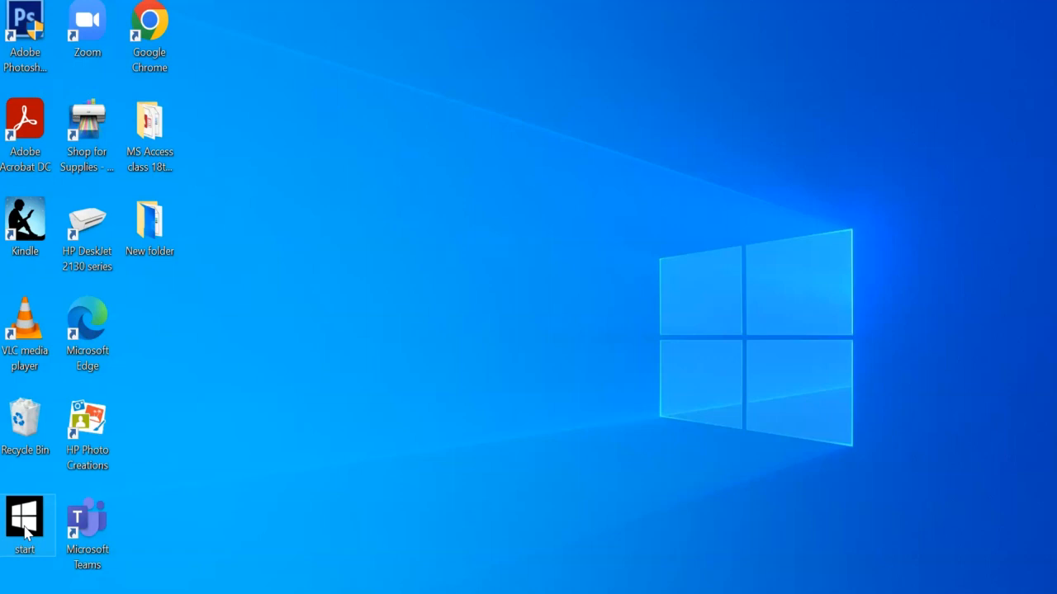
Launch Excel from the Windows app list and create a blank workbook.
{"action": "left_click", "coordinate": [31, 522]}
{"action": "key", "text": "super"}
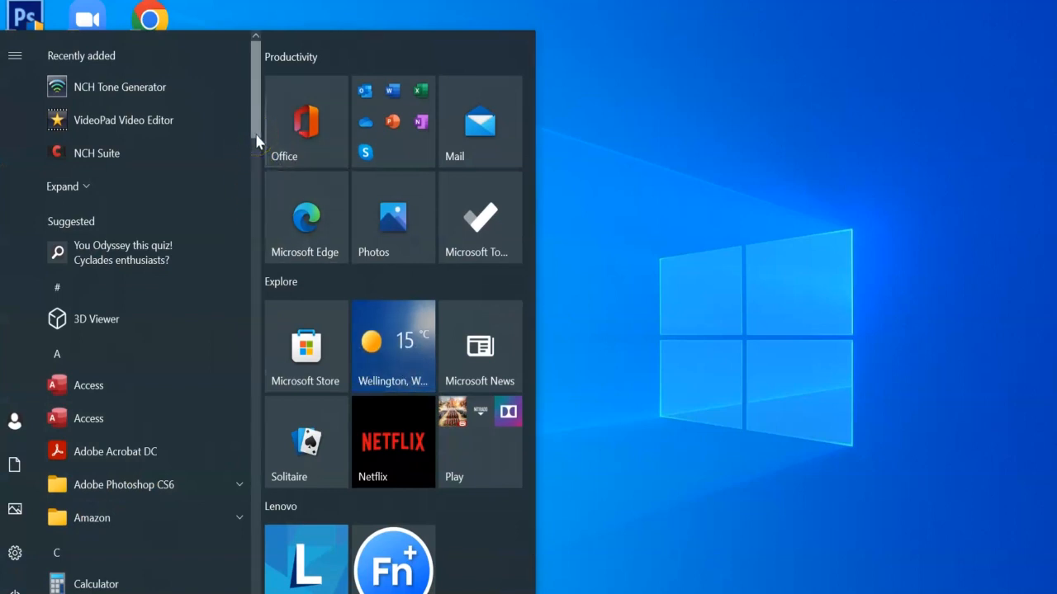
{"action": "left_click_drag", "start_coordinate": [254, 137], "coordinate": [254, 249]}
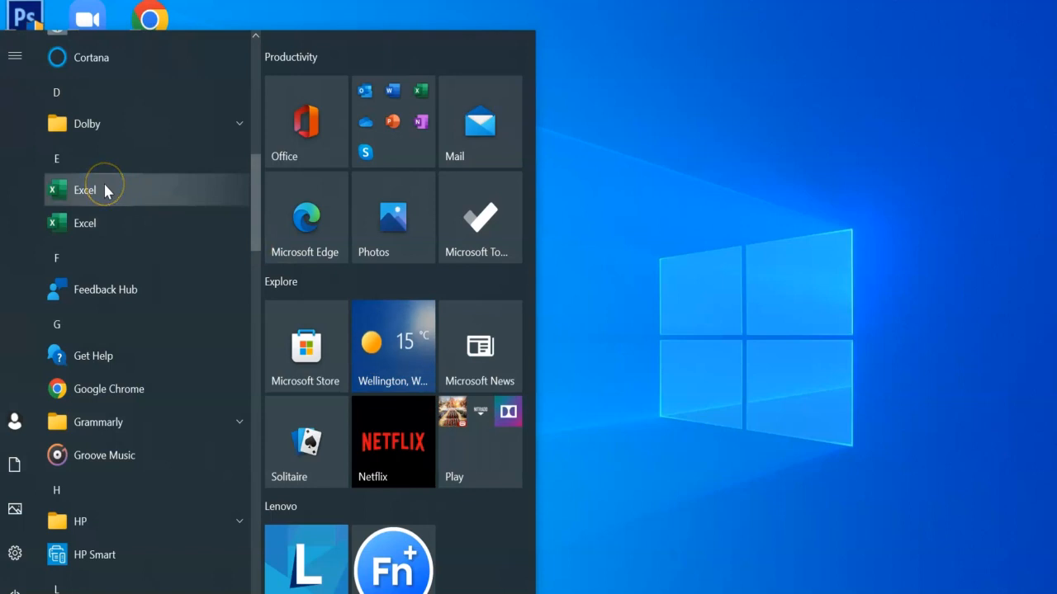
{"action": "left_click", "coordinate": [88, 191]}
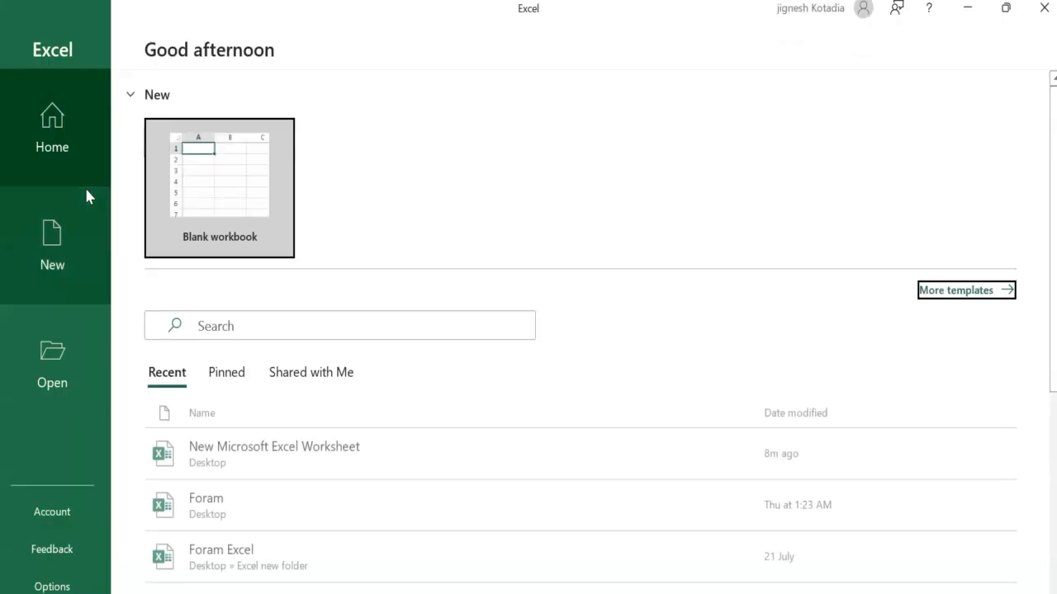
{"action": "left_click", "coordinate": [214, 170]}
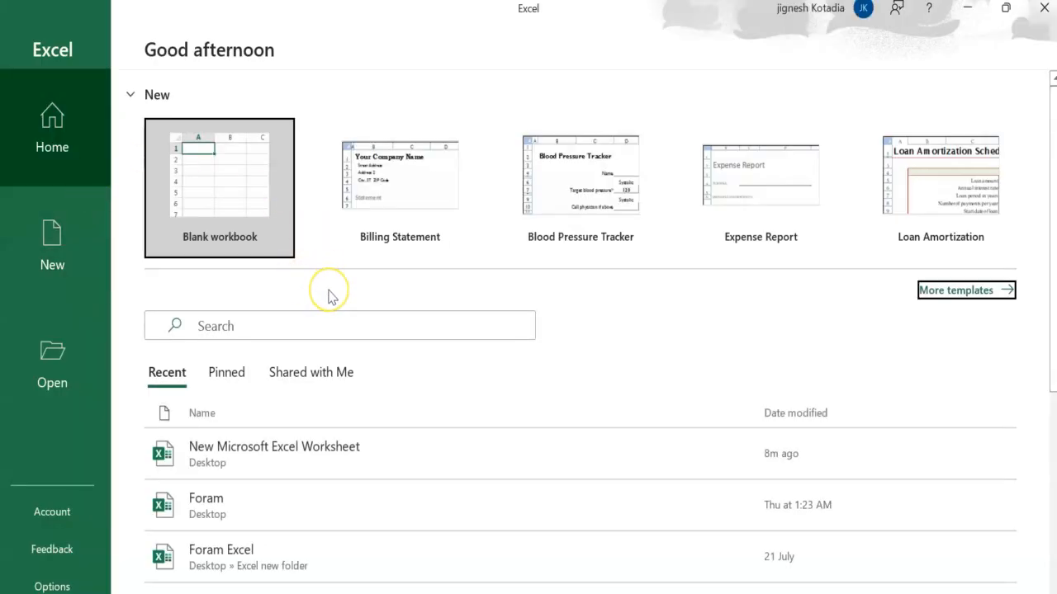
{"action": "left_click", "coordinate": [218, 205]}
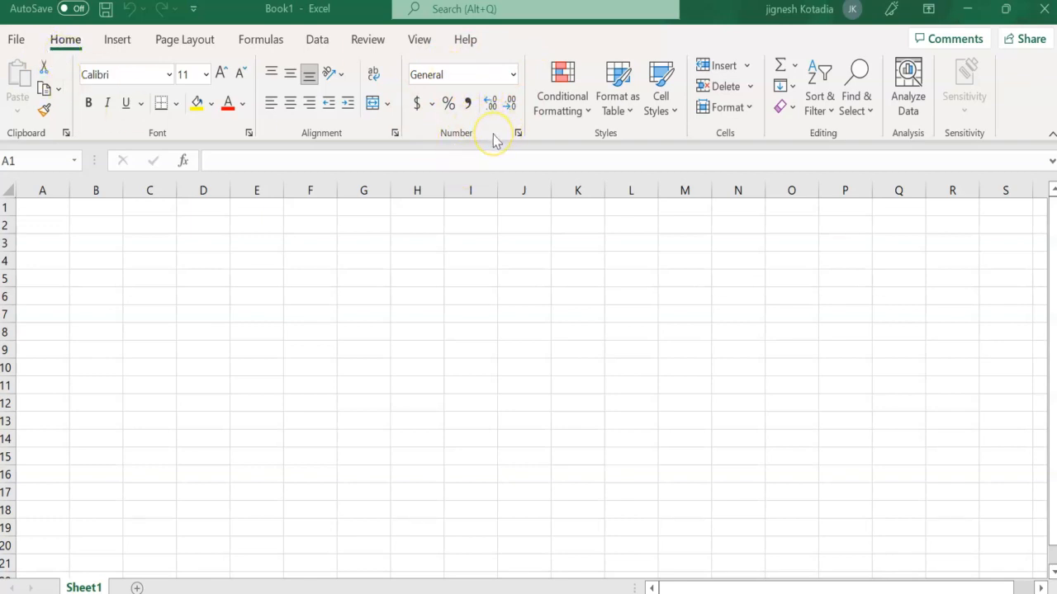
{"action": "left_click", "coordinate": [118, 41]}
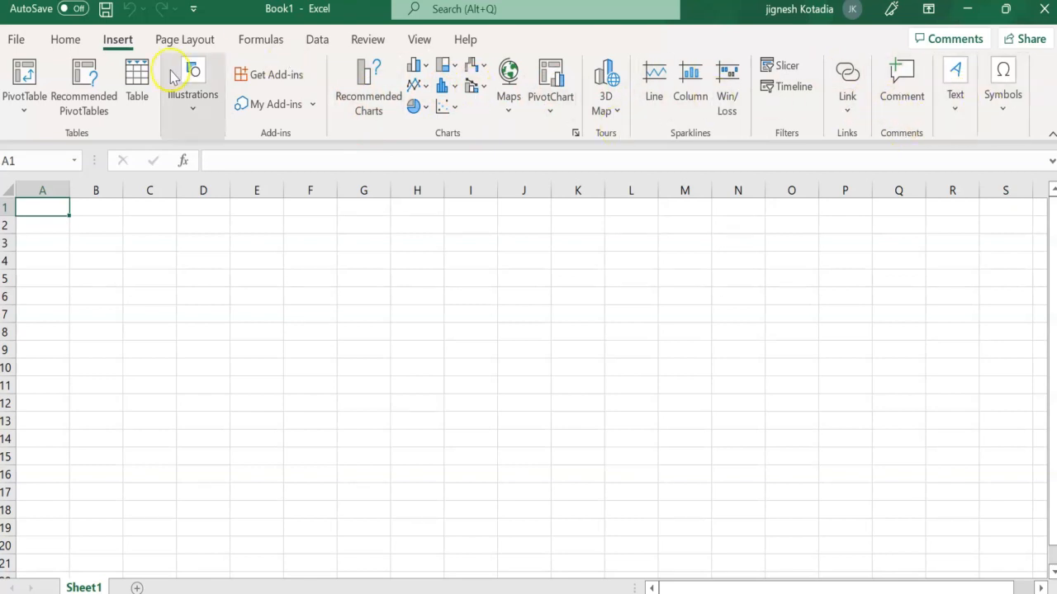
{"action": "left_click", "coordinate": [64, 40]}
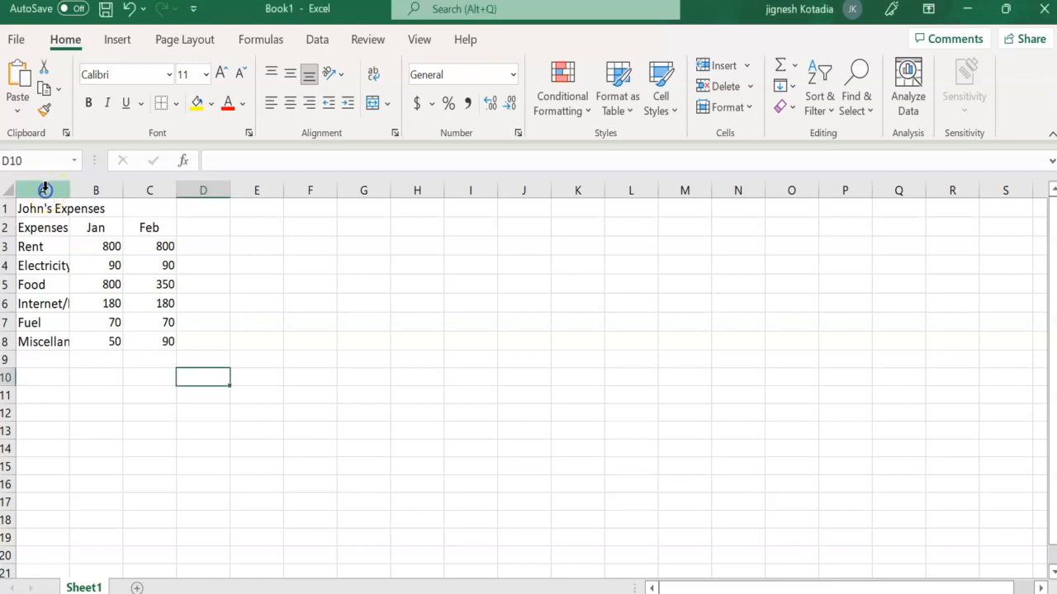
Select the whole of column A, followed by the whole of row 1.
{"action": "left_click", "coordinate": [46, 190]}
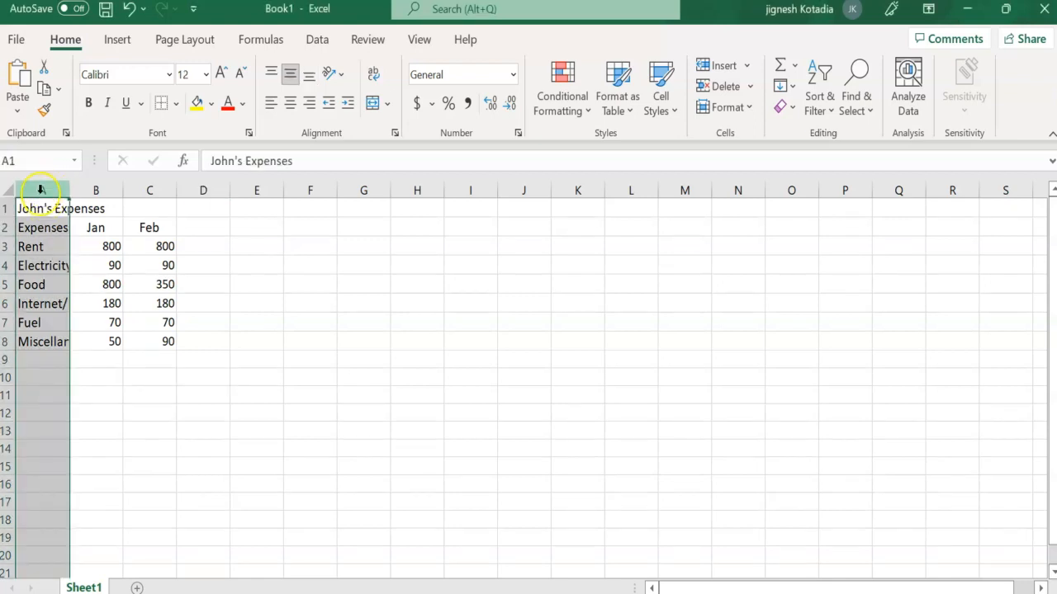
{"action": "left_click", "coordinate": [40, 190]}
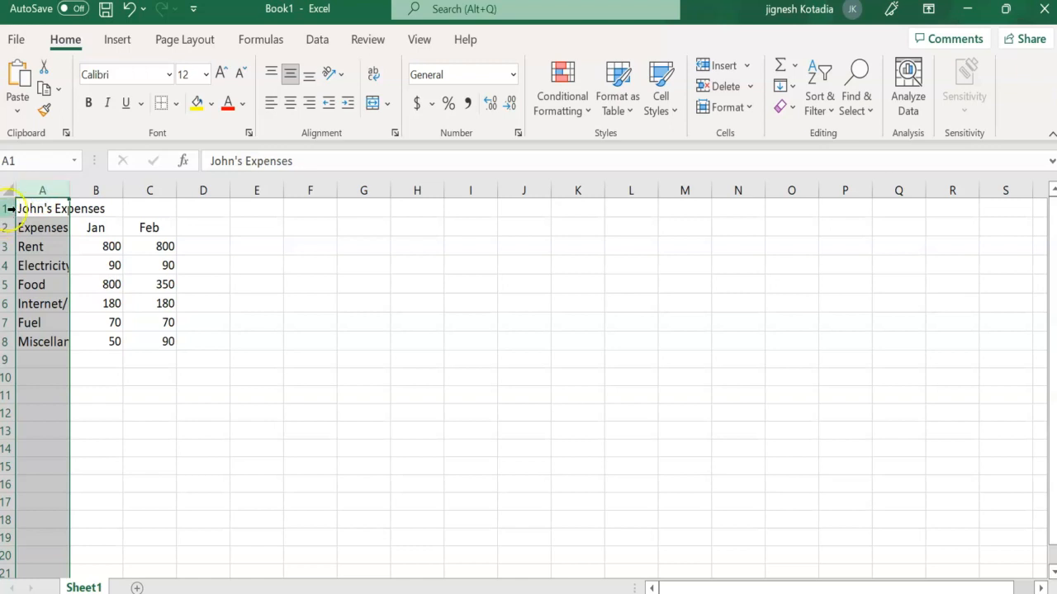
{"action": "left_click", "coordinate": [7, 208]}
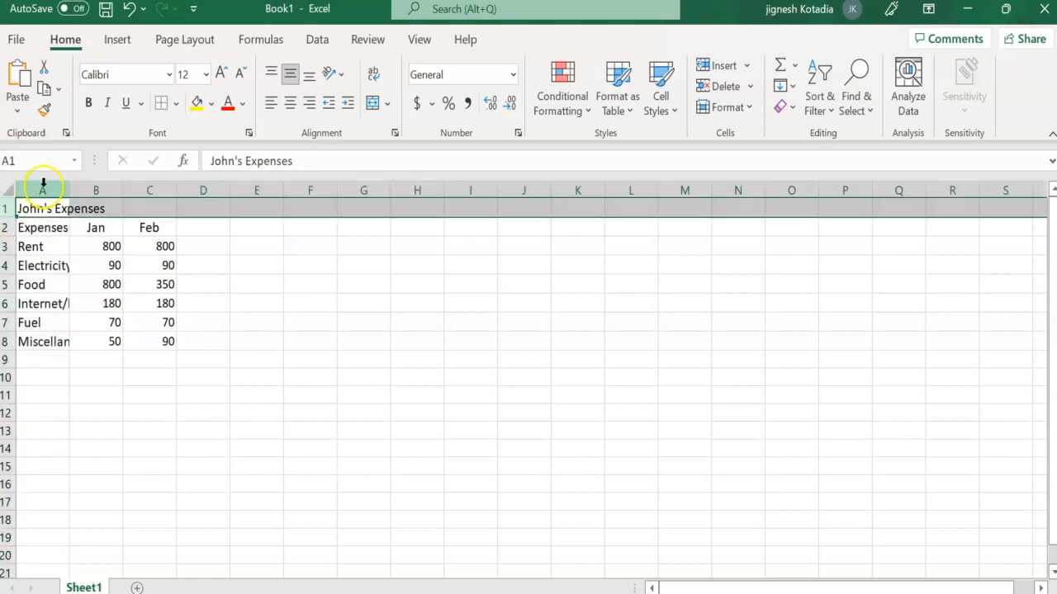
Widen column A so that the "Miscellaneous Expenses" label fits completely, and deselect the column.
{"action": "left_click", "coordinate": [43, 185]}
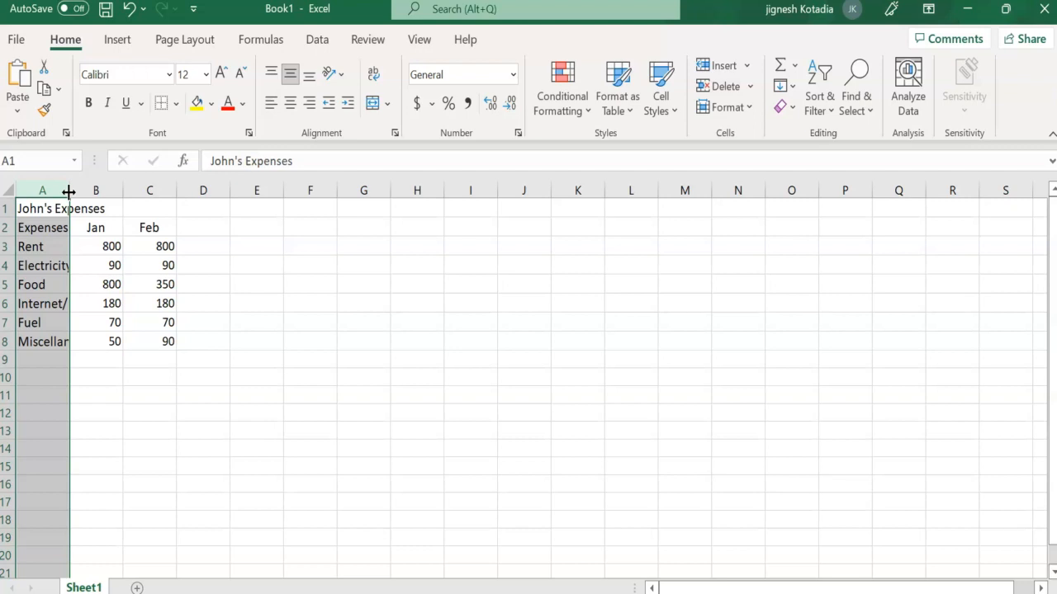
{"action": "left_click_drag", "start_coordinate": [69, 192], "coordinate": [153, 191]}
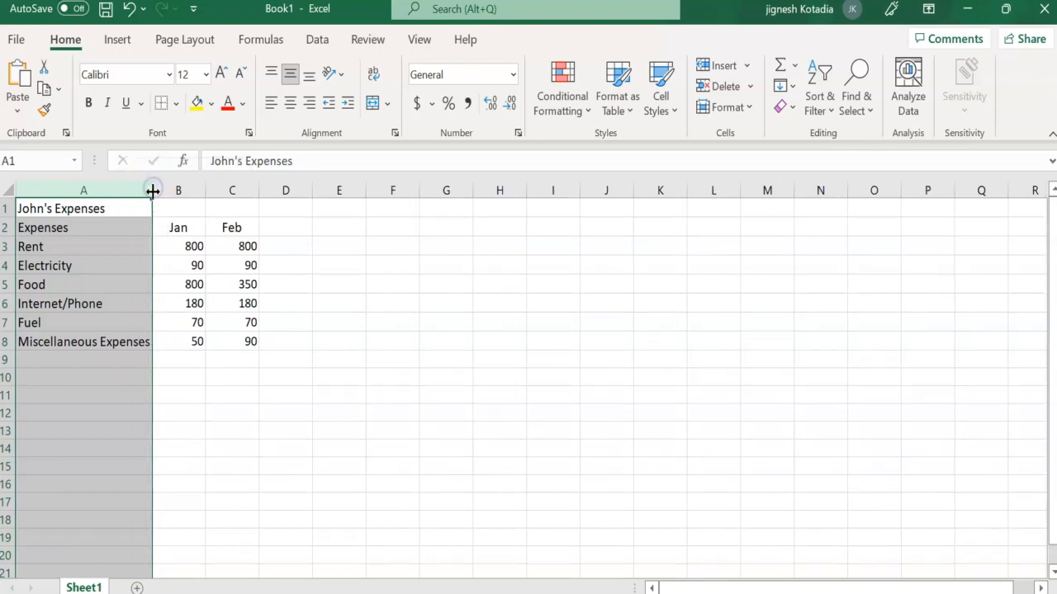
{"action": "left_click", "coordinate": [122, 340]}
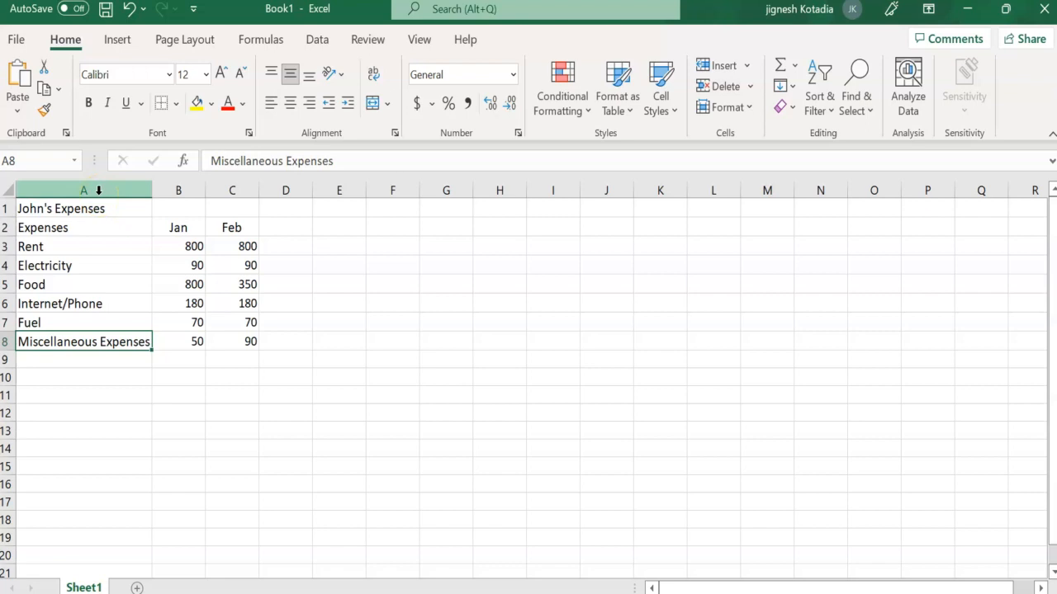
{"action": "left_click", "coordinate": [93, 383]}
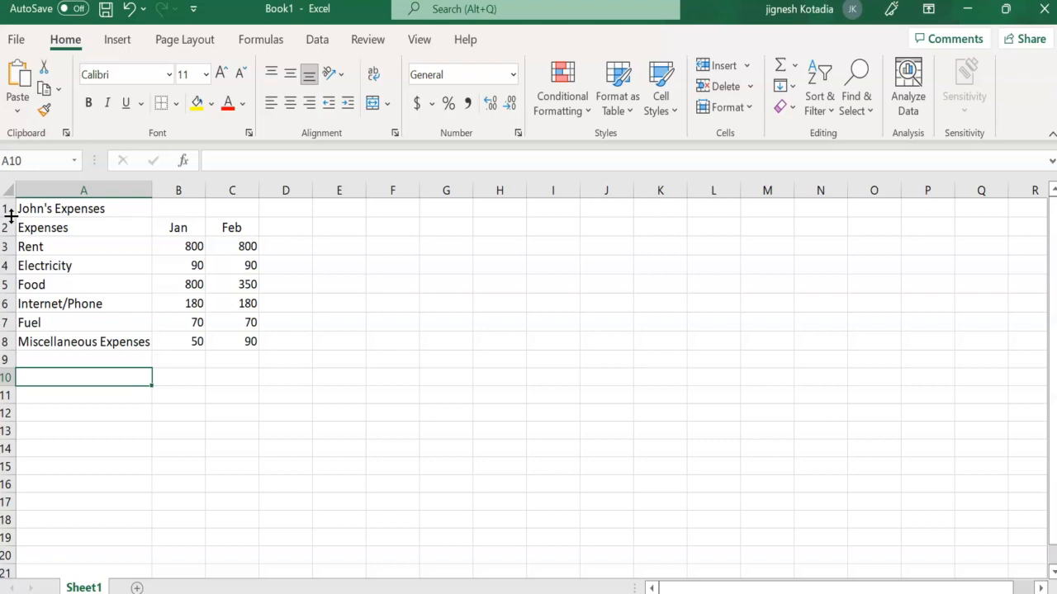
Enlarge the height of title row 1, and reduce it until it is only slightly taller than the other rows.
{"action": "left_click_drag", "start_coordinate": [10, 216], "coordinate": [12, 219]}
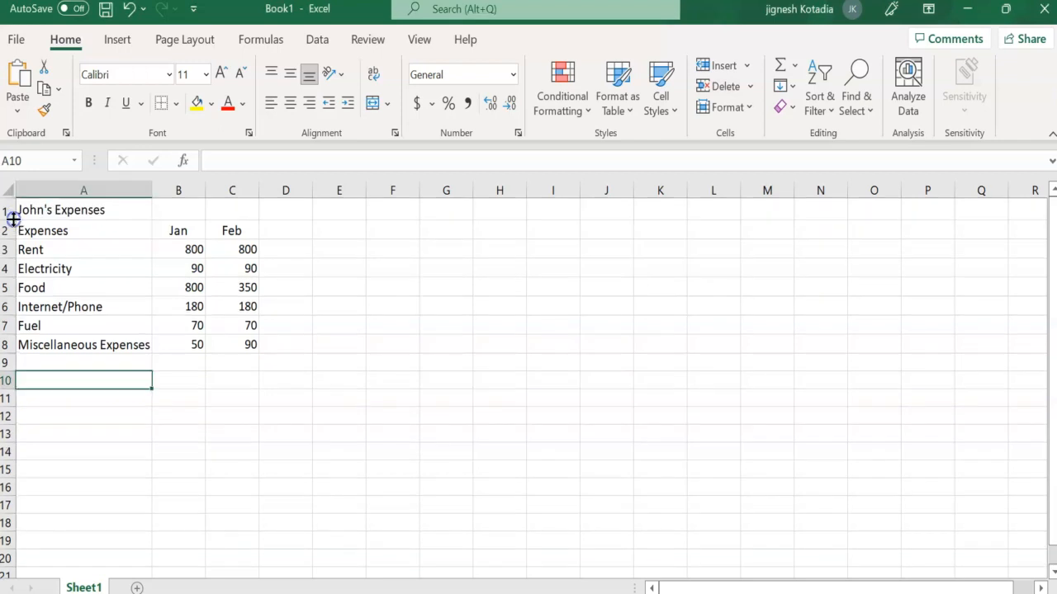
{"action": "left_click_drag", "start_coordinate": [13, 219], "coordinate": [12, 246]}
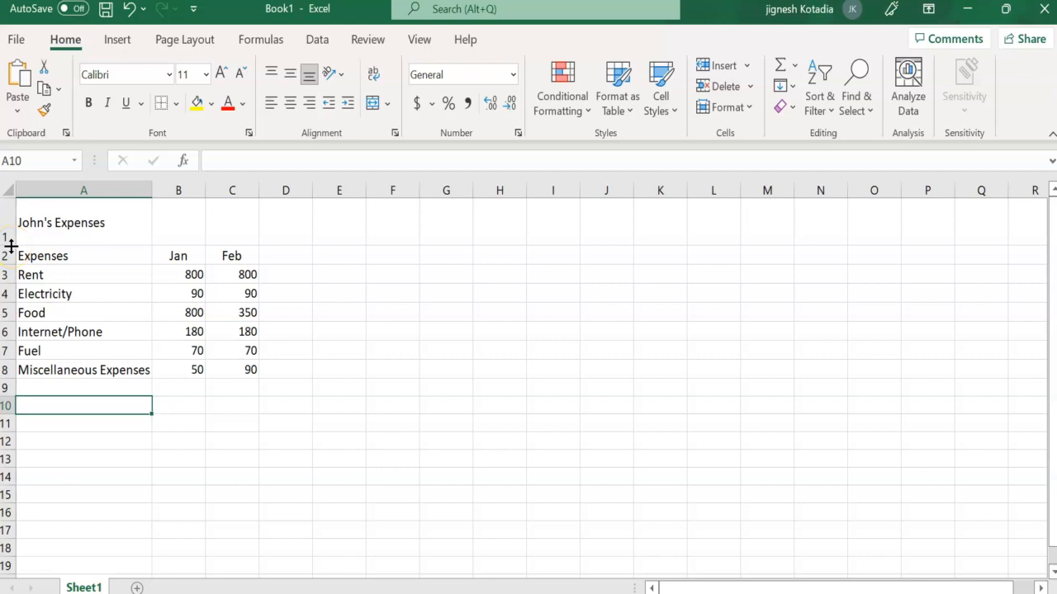
{"action": "left_click_drag", "start_coordinate": [10, 243], "coordinate": [9, 216]}
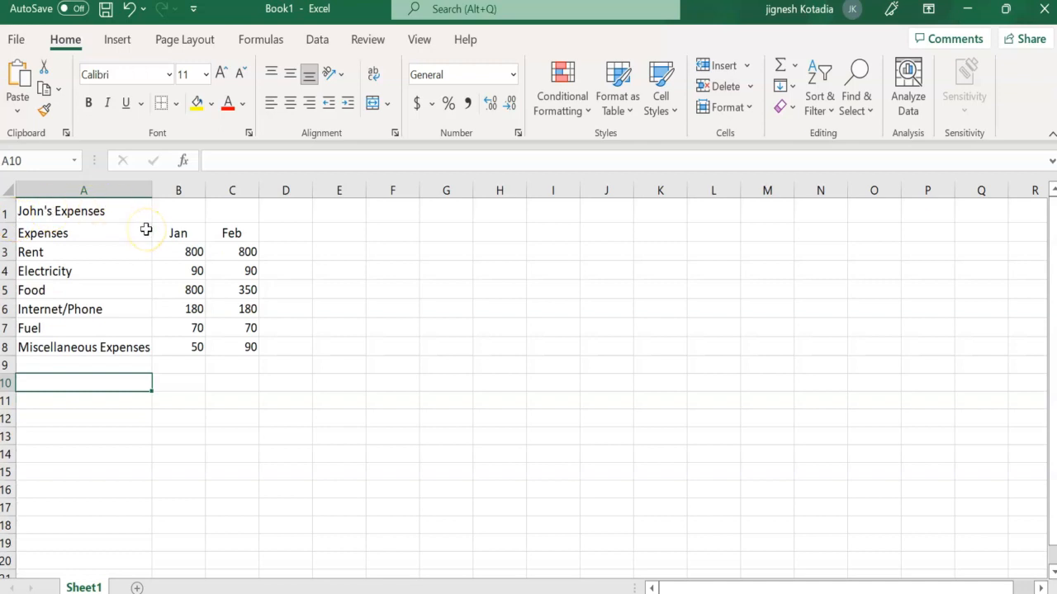
Narrow column A to about 13.27 and widen it back to fit the longest expense label.
{"action": "left_click_drag", "start_coordinate": [152, 193], "coordinate": [99, 198]}
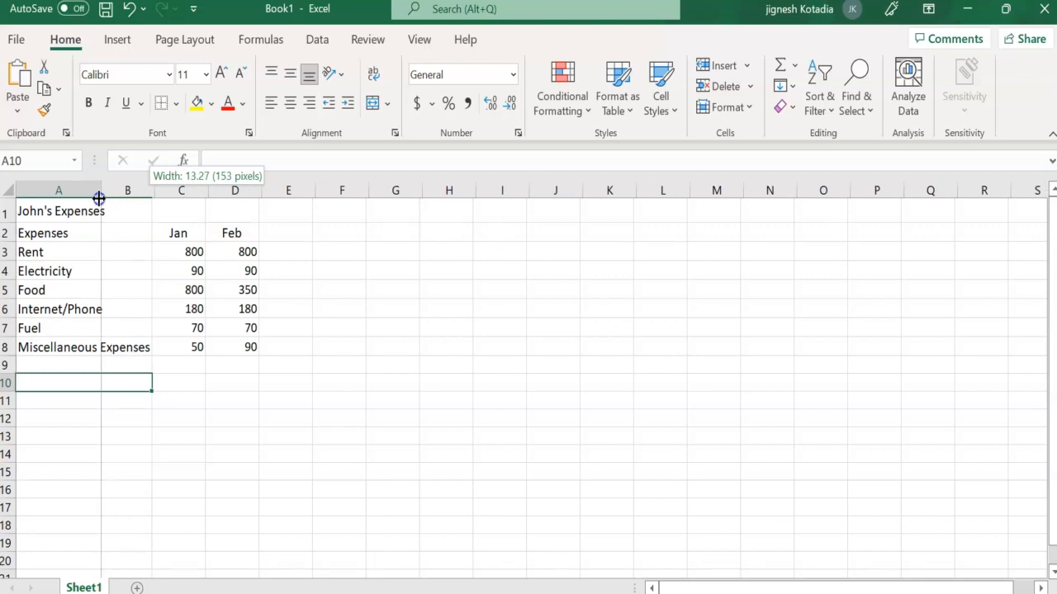
{"action": "left_click_drag", "start_coordinate": [99, 198], "coordinate": [150, 194]}
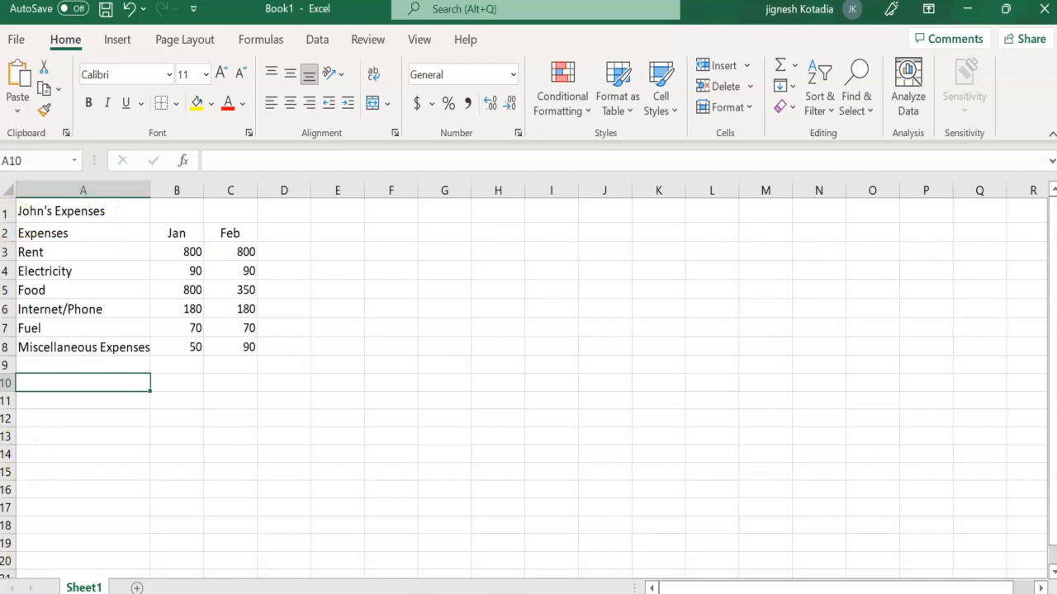
{"action": "left_click", "coordinate": [24, 593]}
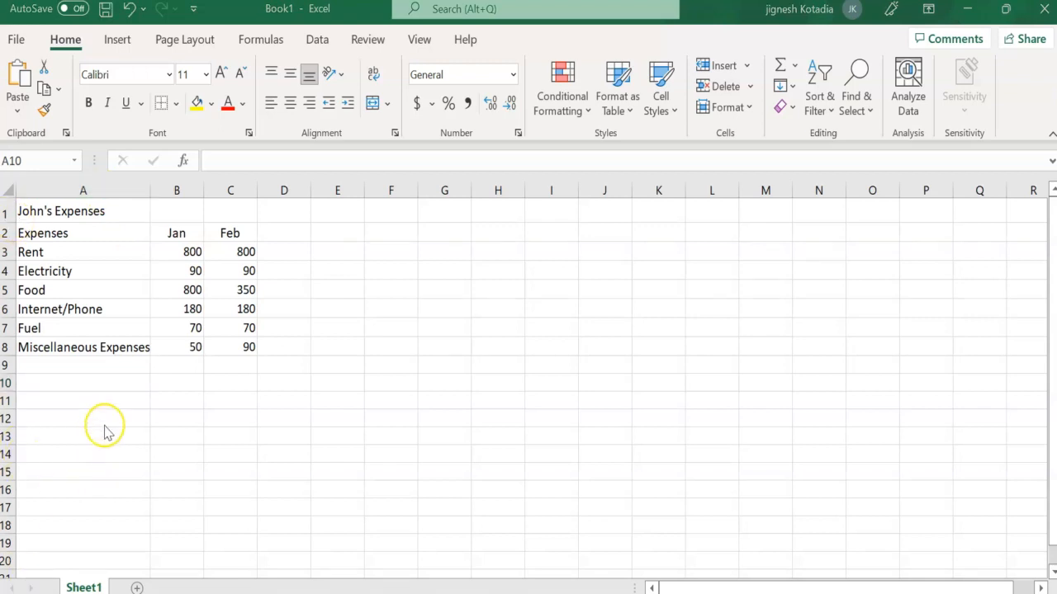
Merge and center the table title across cells A1:C1 and make it bold.
{"action": "left_click", "coordinate": [37, 213]}
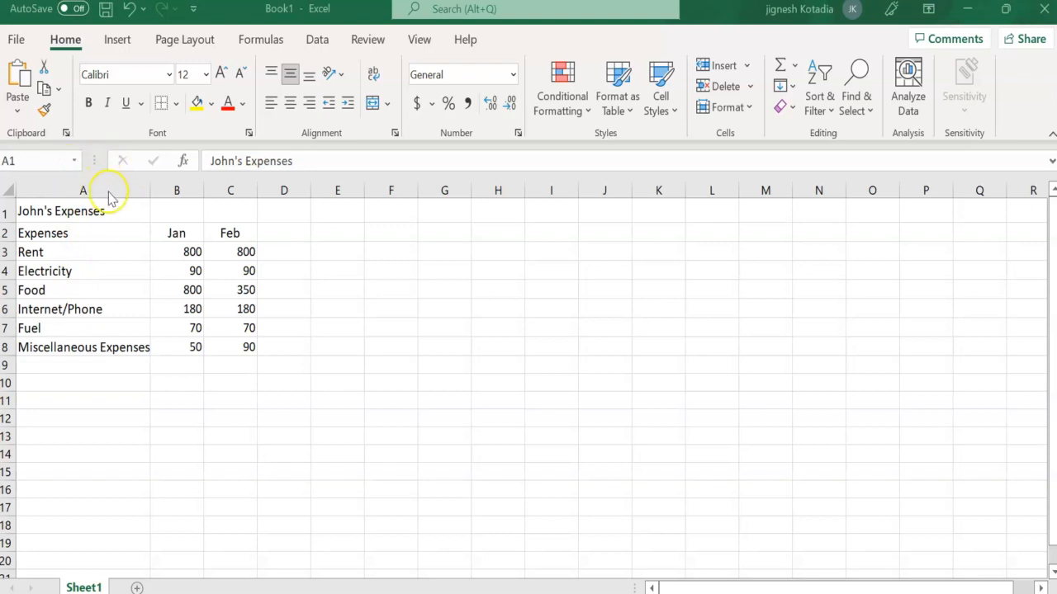
{"action": "left_click", "coordinate": [73, 207]}
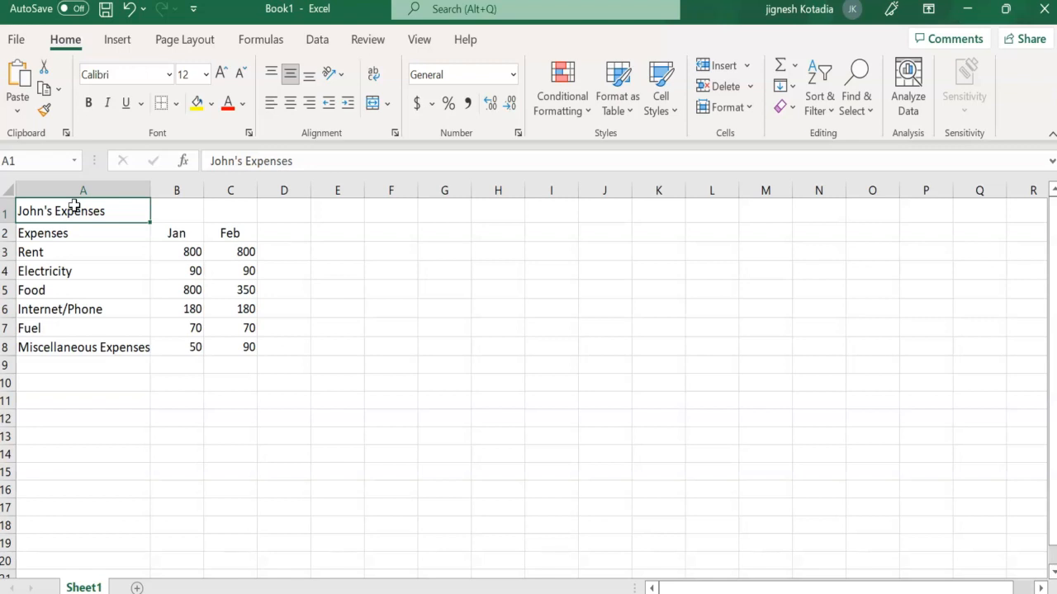
{"action": "left_click_drag", "start_coordinate": [74, 212], "coordinate": [230, 213]}
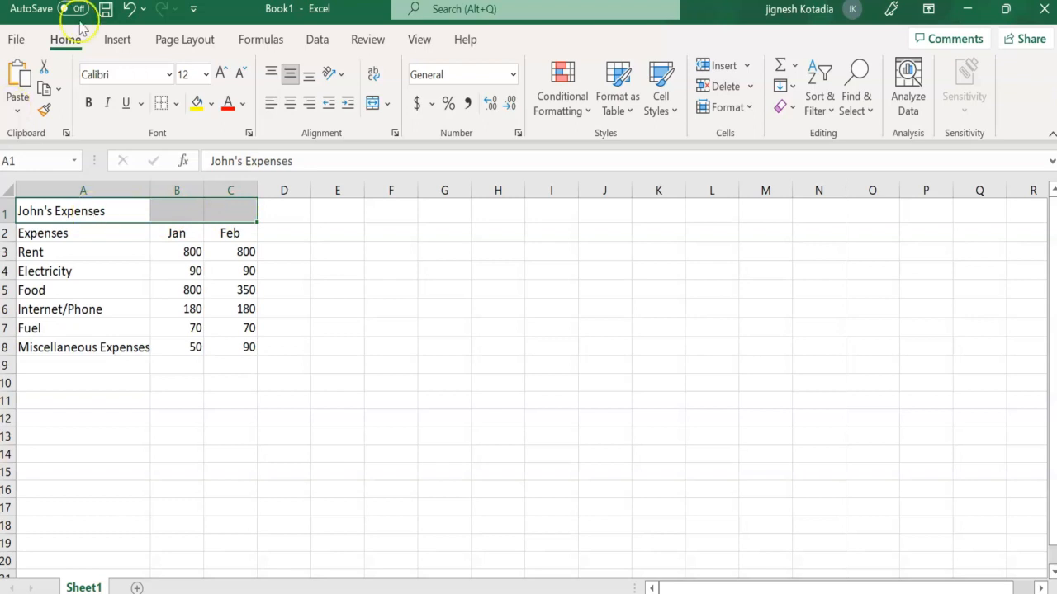
{"action": "left_click", "coordinate": [65, 41]}
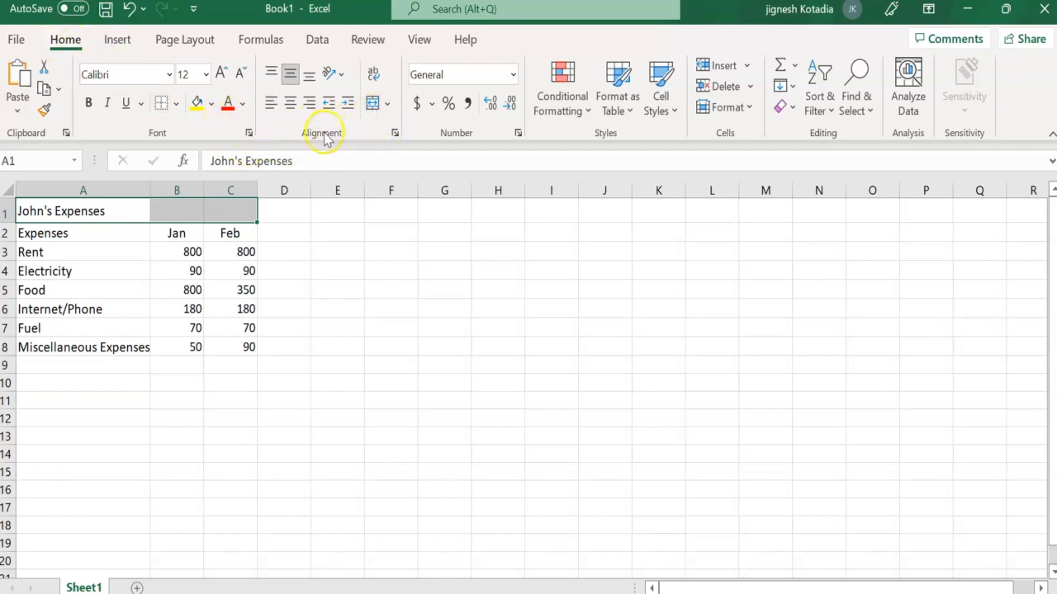
{"action": "left_click", "coordinate": [374, 105]}
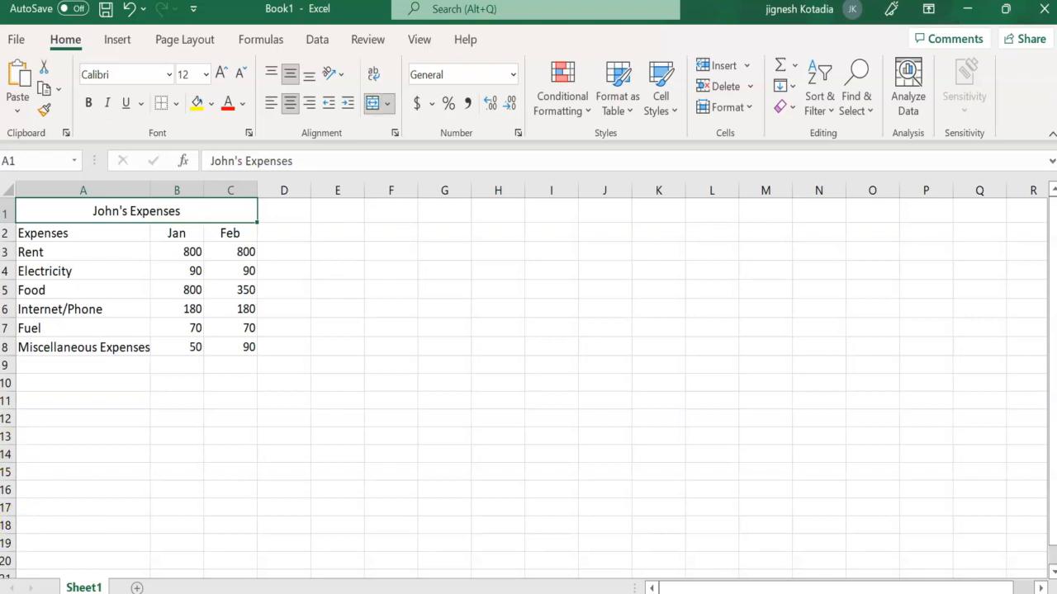
{"action": "left_click", "coordinate": [107, 213]}
{"action": "key", "text": "ctrl+b"}
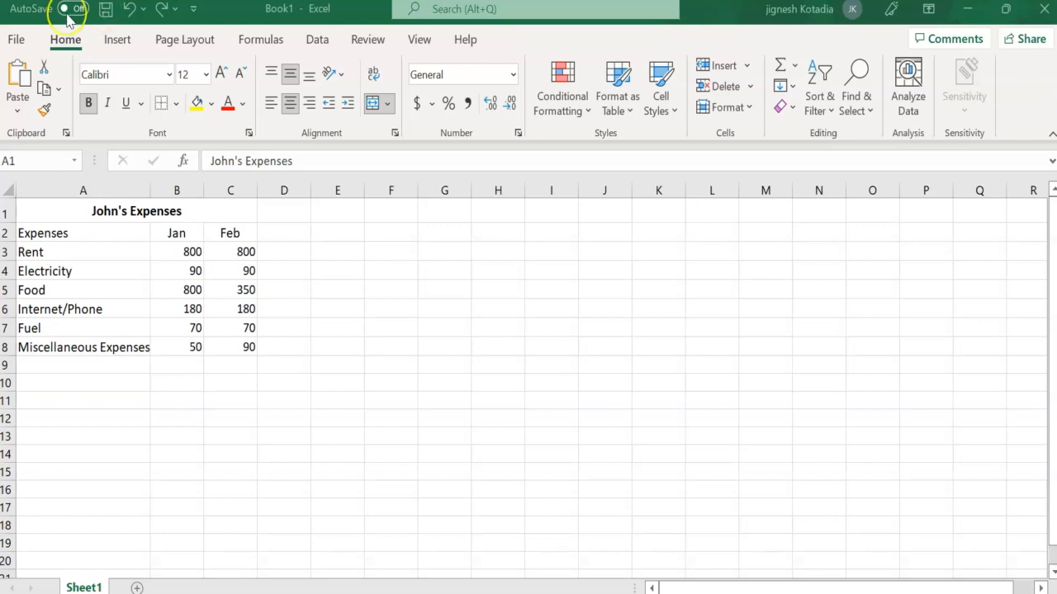
Start saving the workbook under a new name on this PC, with the Desktop as the destination folder.
{"action": "left_click", "coordinate": [17, 40]}
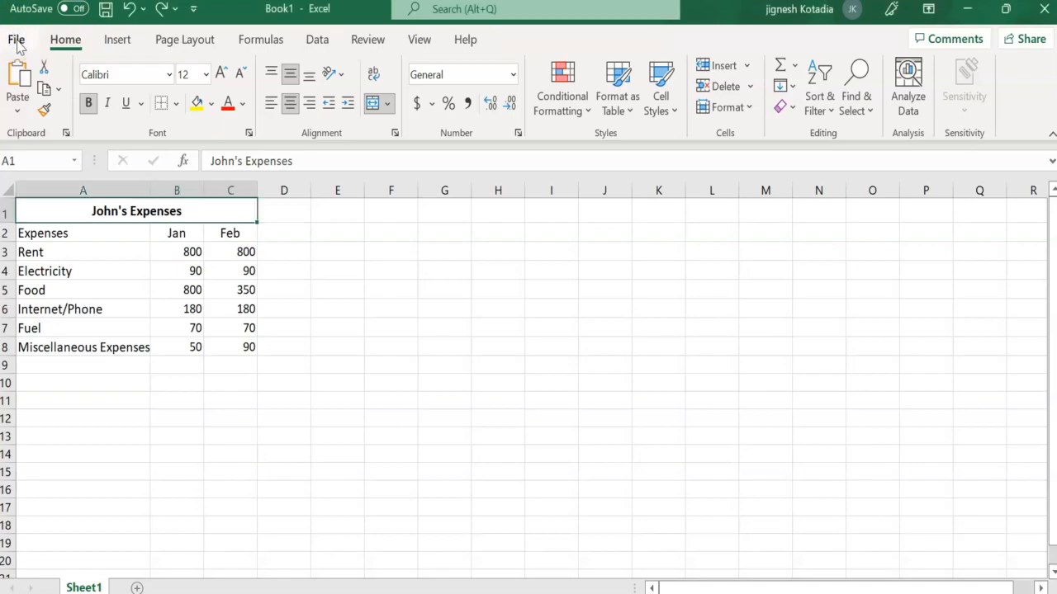
{"action": "left_click", "coordinate": [18, 42]}
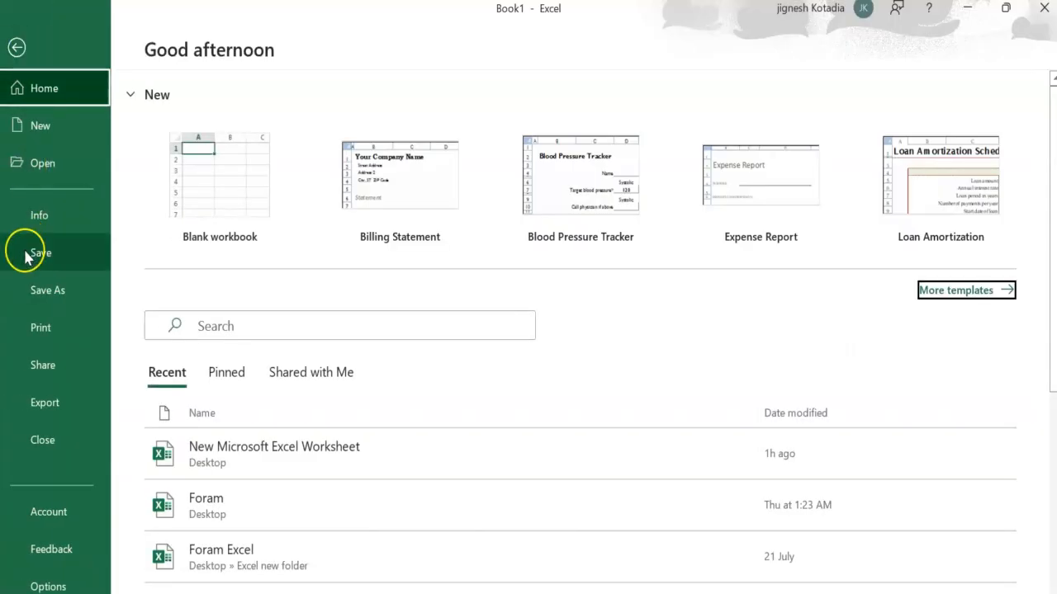
{"action": "left_click", "coordinate": [45, 295]}
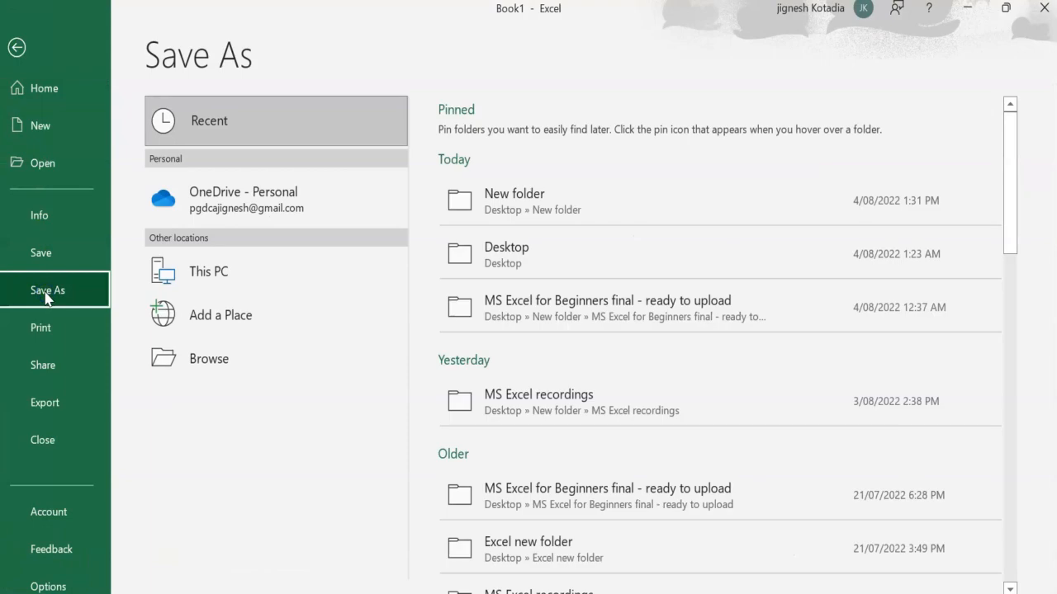
{"action": "left_click", "coordinate": [227, 277]}
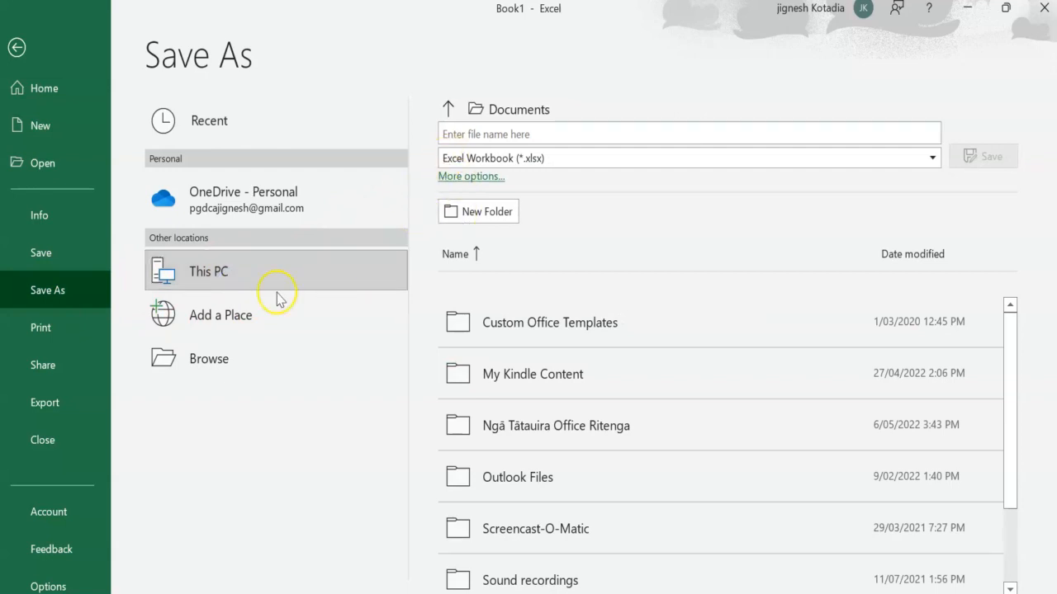
{"action": "left_click", "coordinate": [302, 277]}
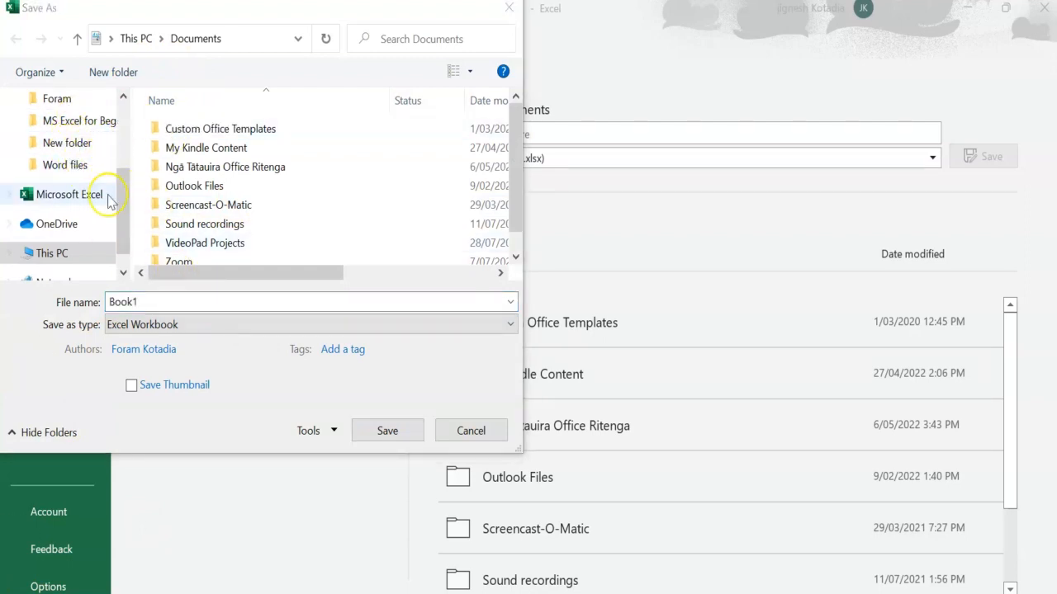
{"action": "left_click_drag", "start_coordinate": [122, 223], "coordinate": [122, 124]}
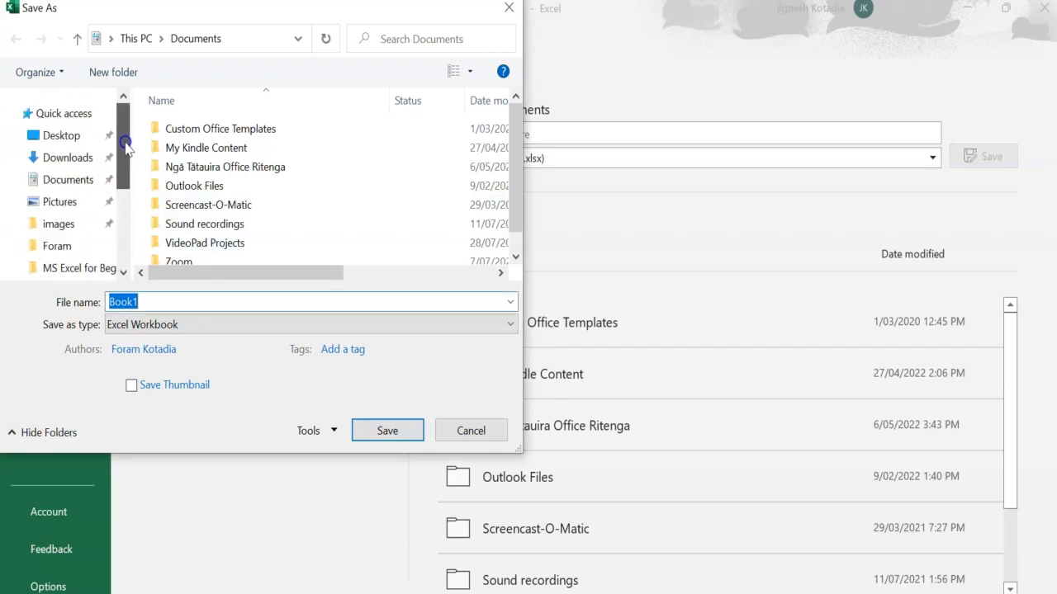
{"action": "left_click", "coordinate": [65, 137]}
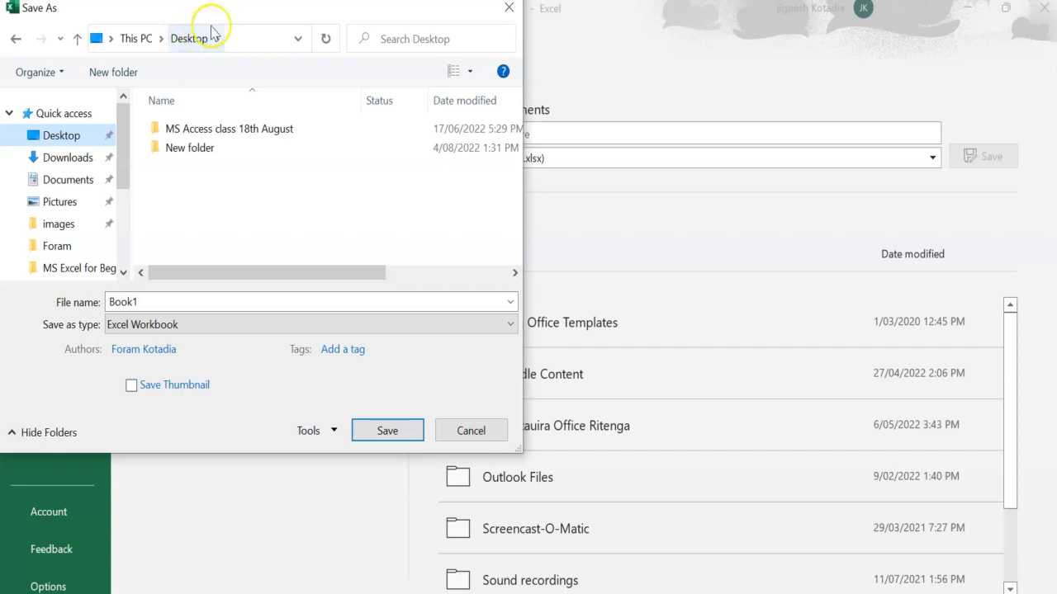
Replace the default file name with the author's first name and save the workbook to the Desktop.
{"action": "left_click", "coordinate": [159, 299]}
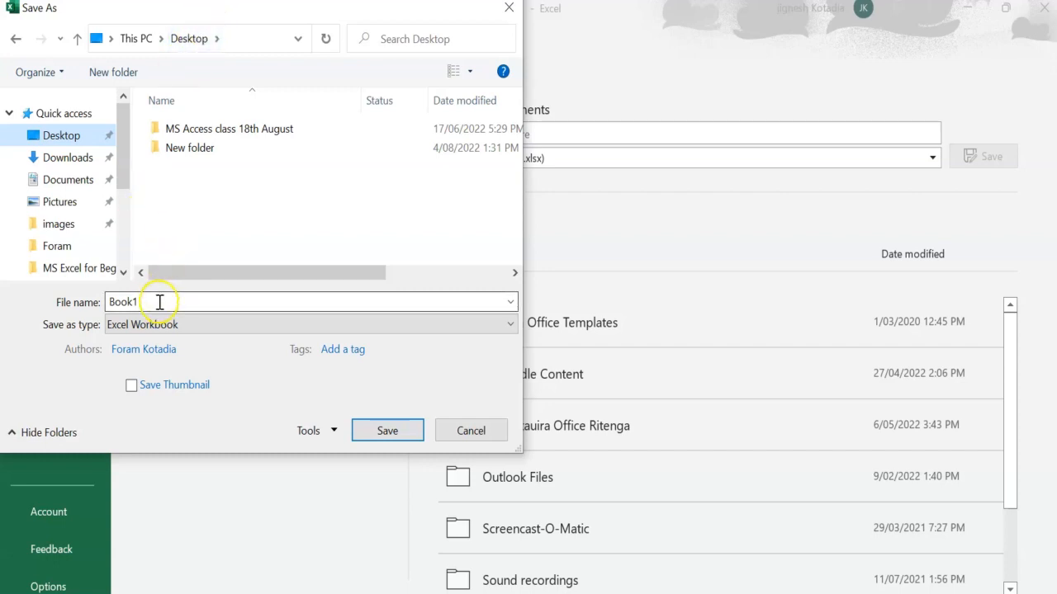
{"action": "double_click", "coordinate": [159, 300]}
{"action": "key", "text": "BackSpace"}
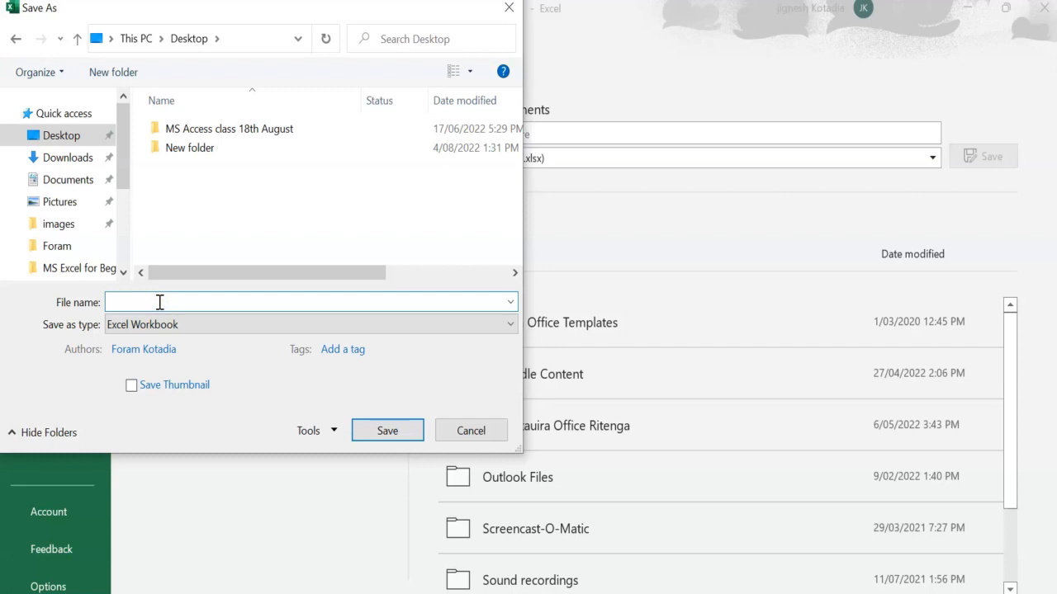
{"action": "type", "text": "Foram"}
{"action": "left_click", "coordinate": [370, 431]}
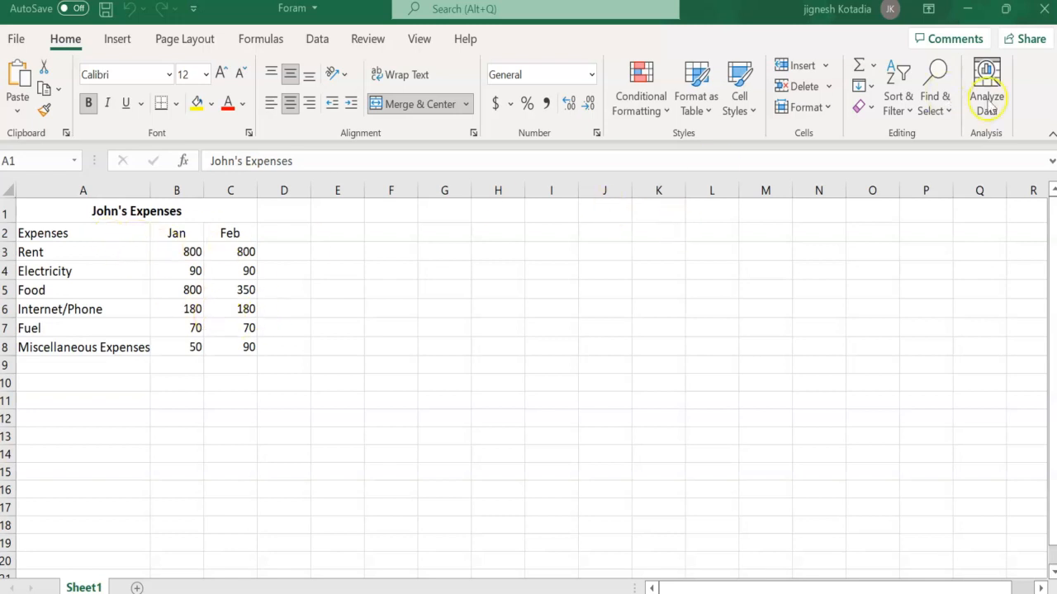
Close the workbook and reopen the saved file from the desktop.
{"action": "left_click", "coordinate": [1041, 15]}
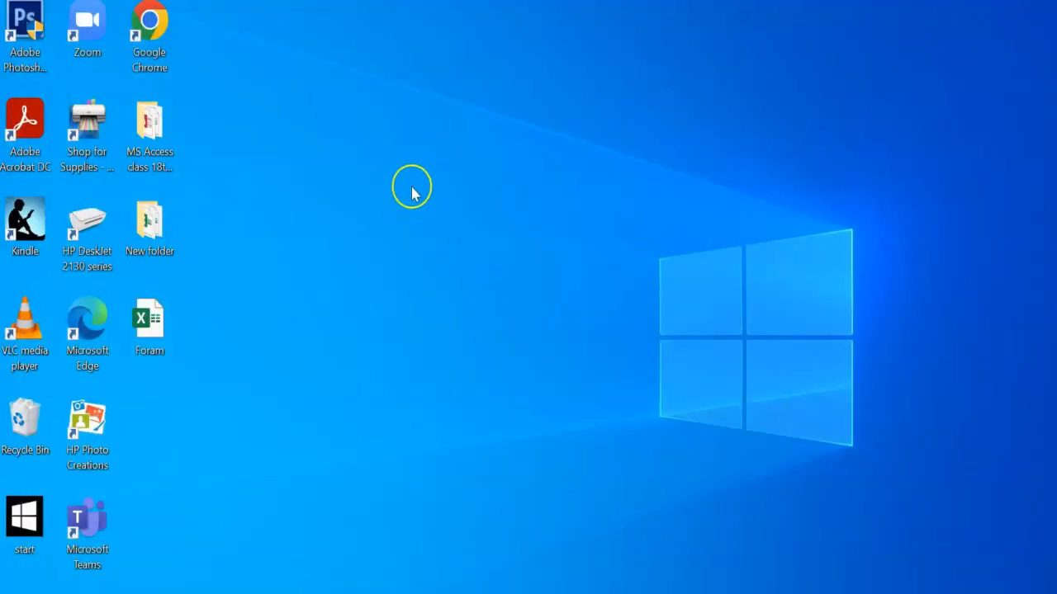
{"action": "double_click", "coordinate": [160, 339]}
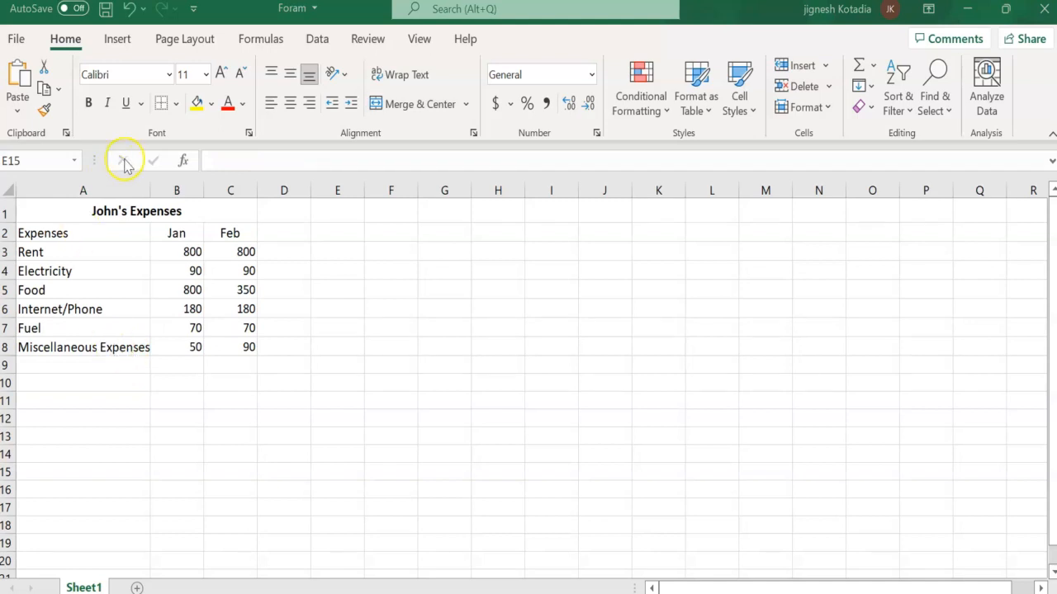
Apply All Borders to the whole expenses table, cells A1:C8, and deselect the table.
{"action": "left_click", "coordinate": [62, 209]}
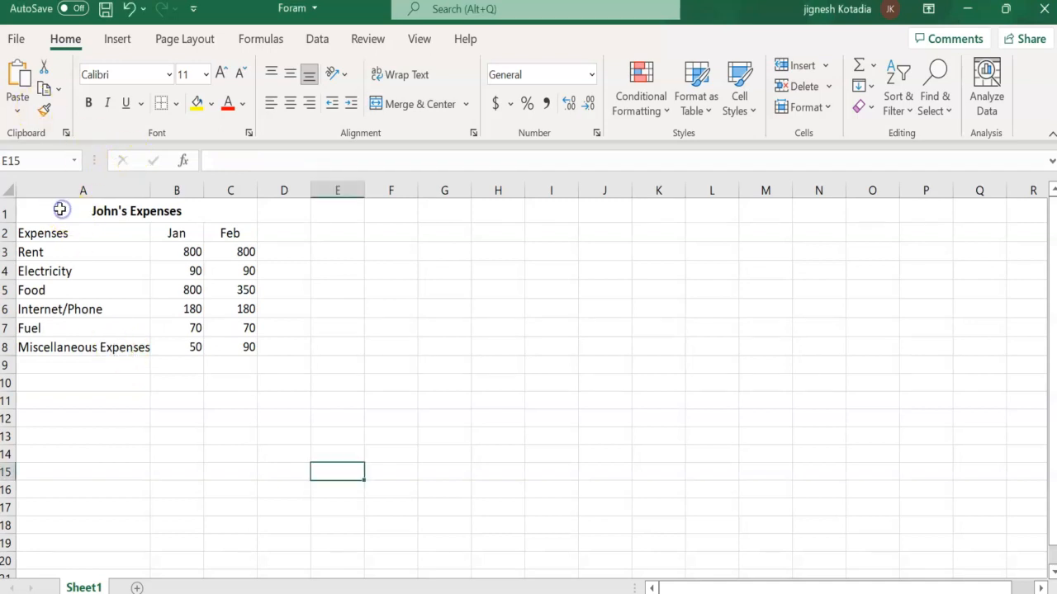
{"action": "left_click_drag", "start_coordinate": [62, 210], "coordinate": [160, 345]}
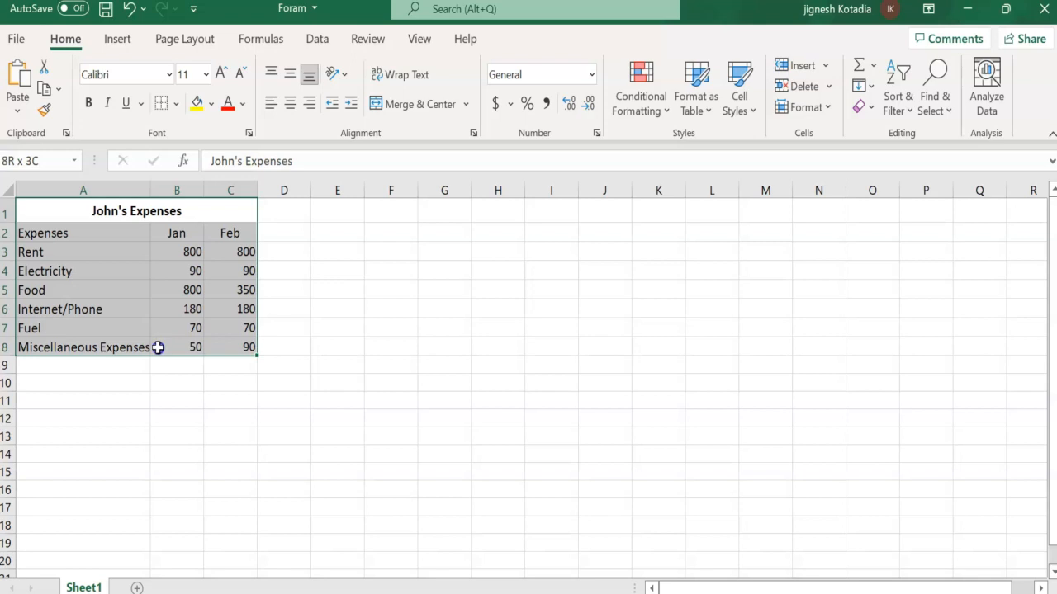
{"action": "left_click_drag", "start_coordinate": [157, 348], "coordinate": [158, 347]}
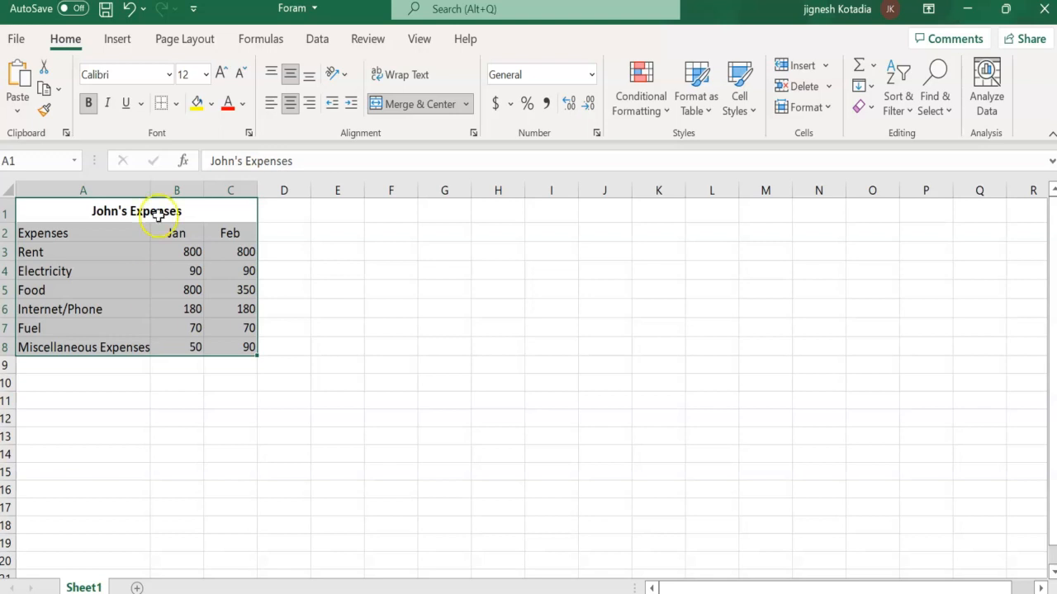
{"action": "left_click", "coordinate": [176, 104]}
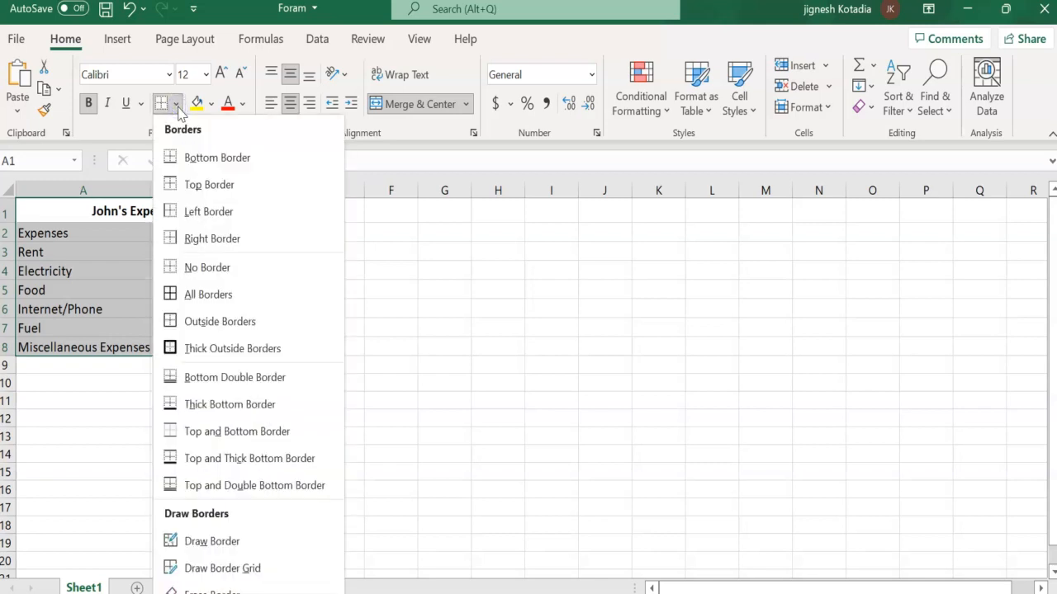
{"action": "left_click", "coordinate": [212, 300]}
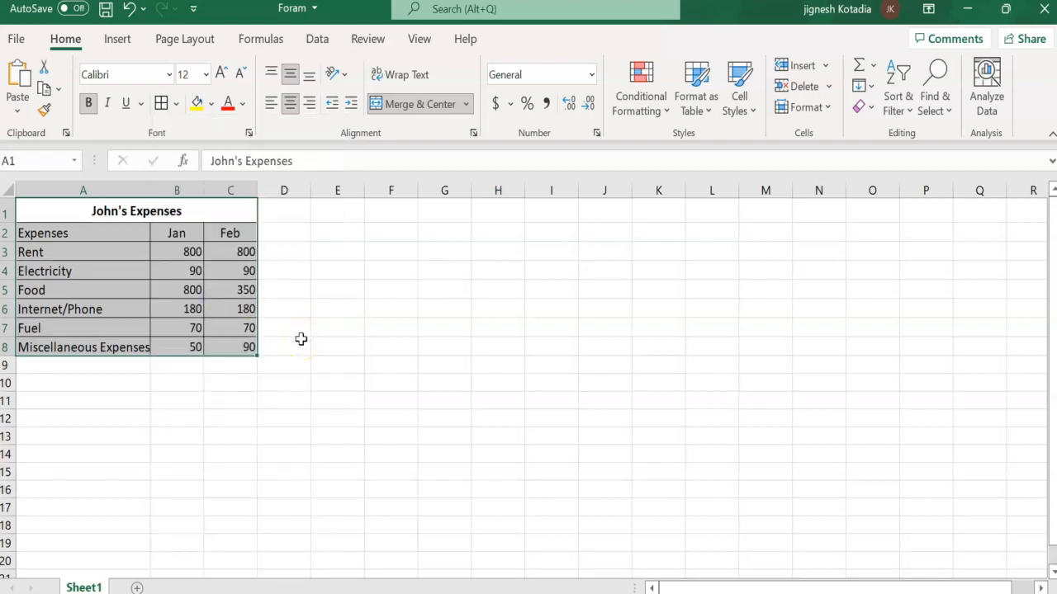
{"action": "left_click", "coordinate": [304, 272]}
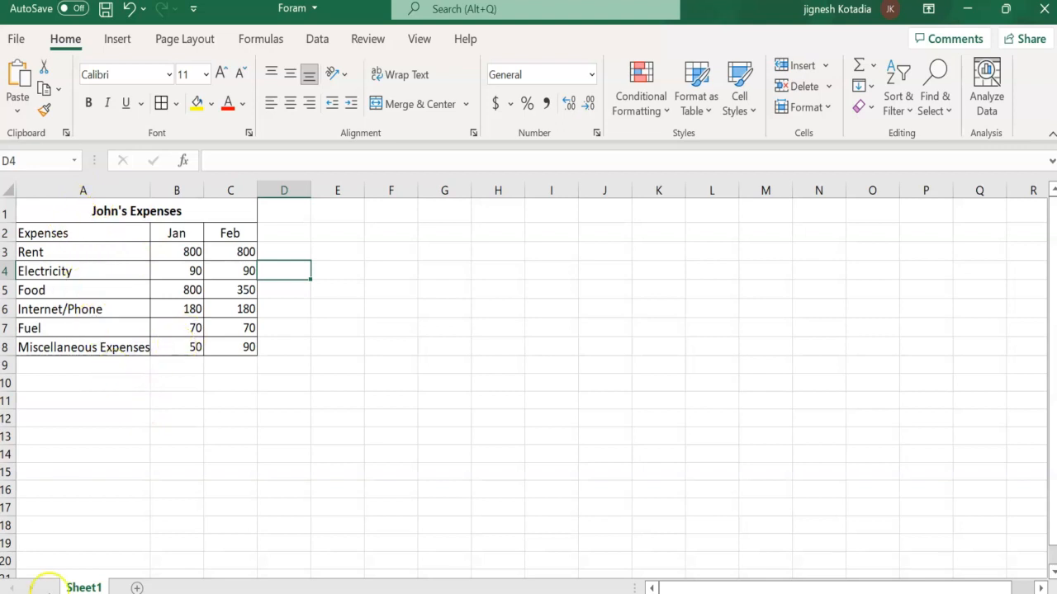
{"action": "left_click", "coordinate": [157, 454]}
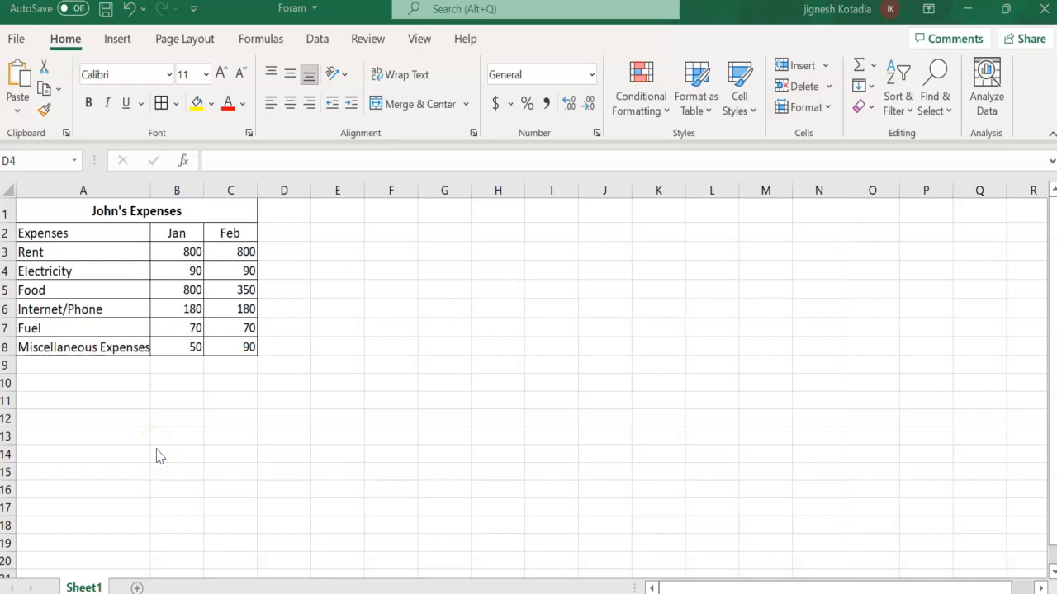
{"action": "left_click", "coordinate": [118, 401]}
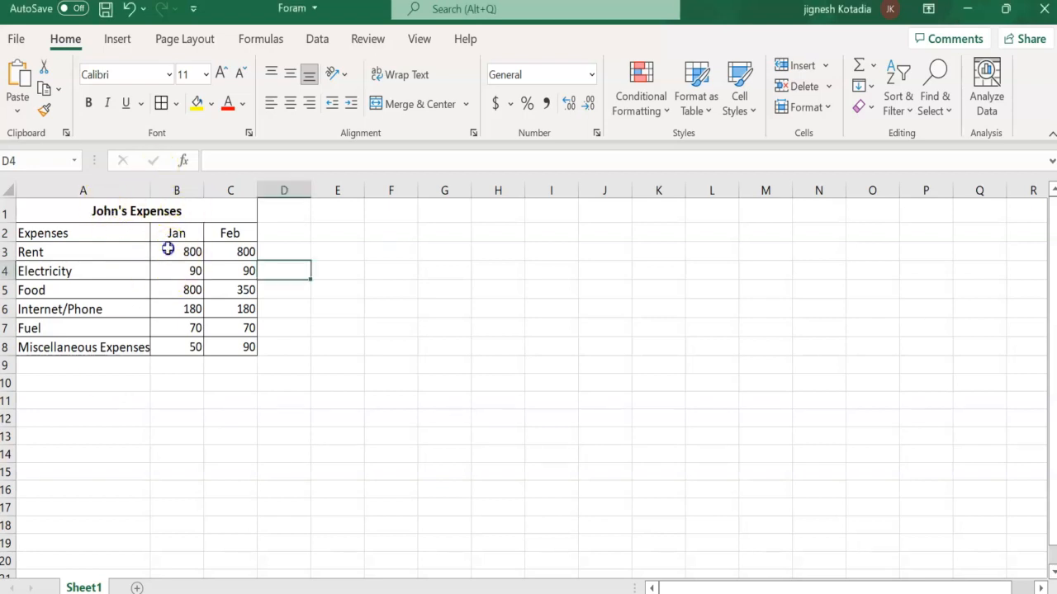
Apply the Accounting number format with the dollar symbol to the Jan and Feb amounts in B3:C8.
{"action": "left_click_drag", "start_coordinate": [168, 254], "coordinate": [243, 347]}
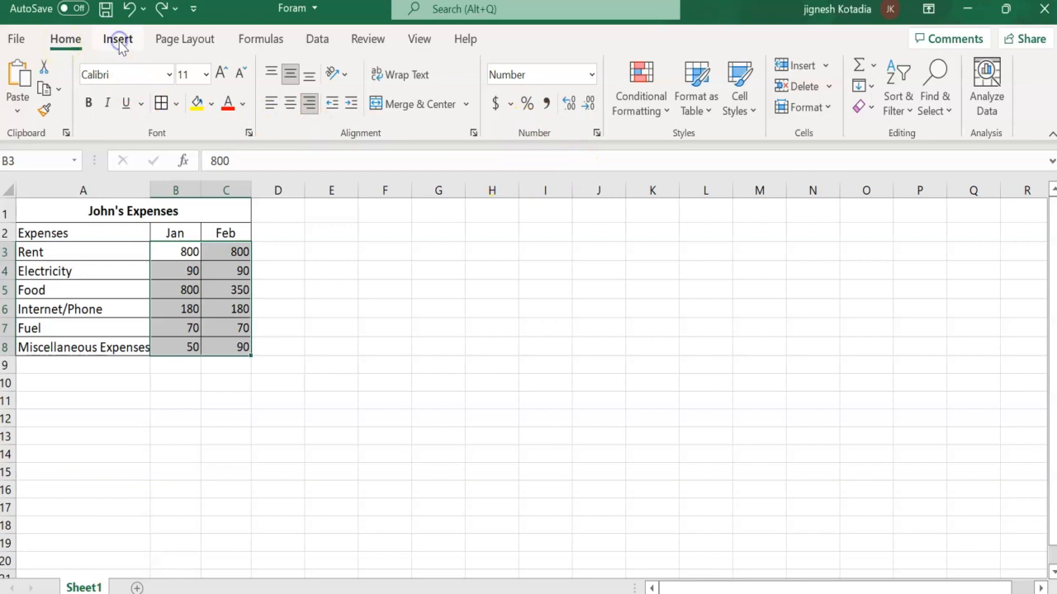
{"action": "left_click", "coordinate": [118, 41]}
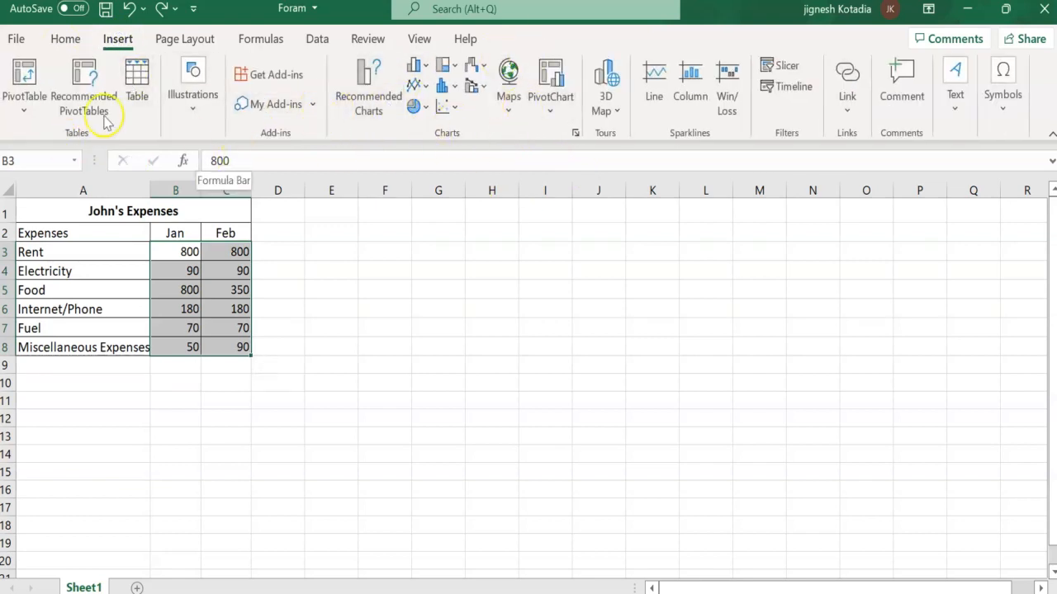
{"action": "left_click", "coordinate": [65, 41]}
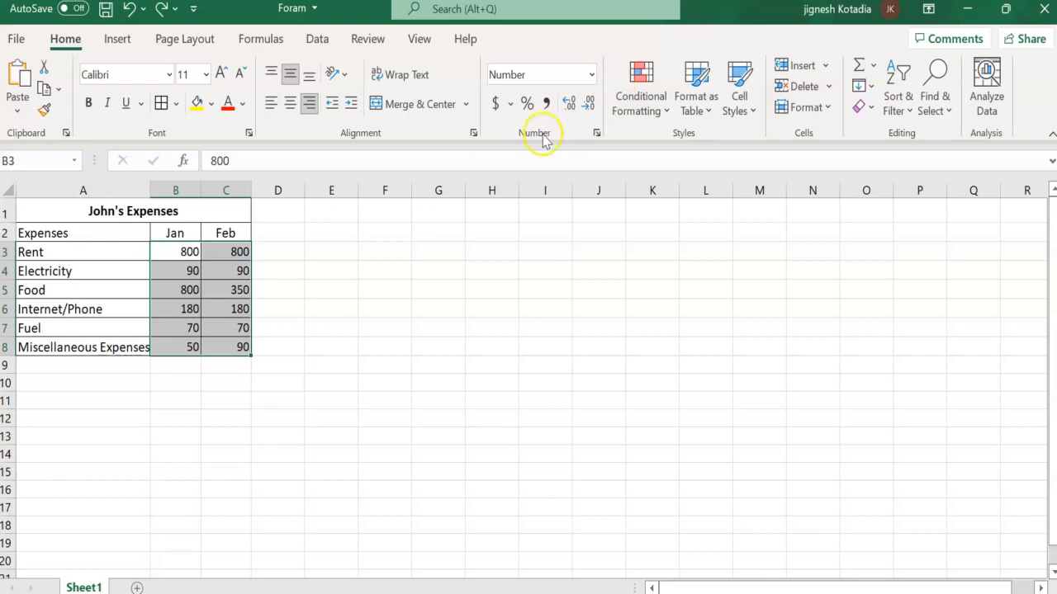
{"action": "left_click", "coordinate": [495, 105]}
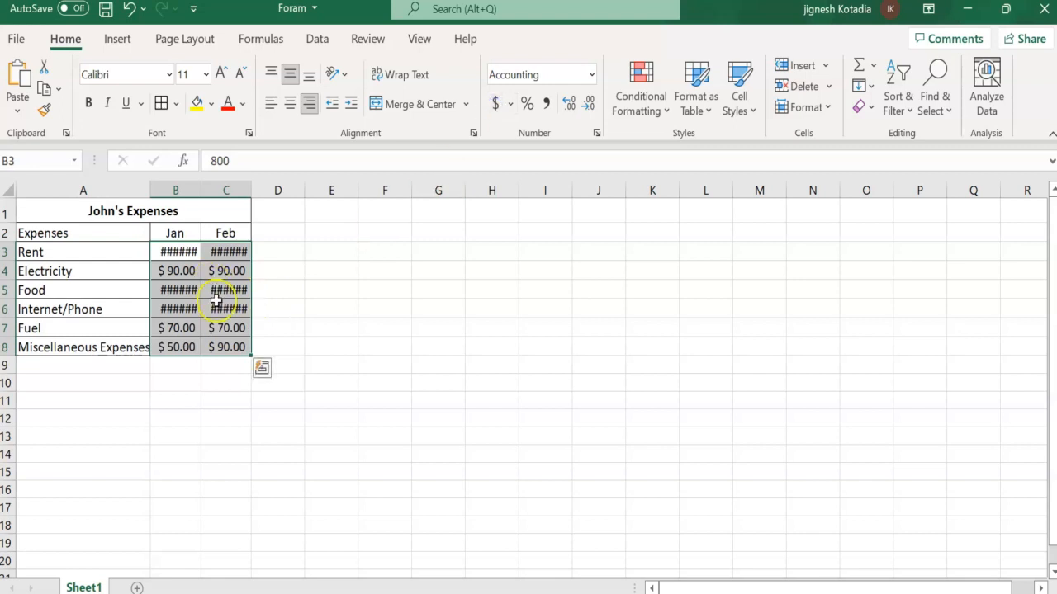
Widen columns B and C until all Jan and Feb amounts fit in their cells.
{"action": "left_click", "coordinate": [177, 256]}
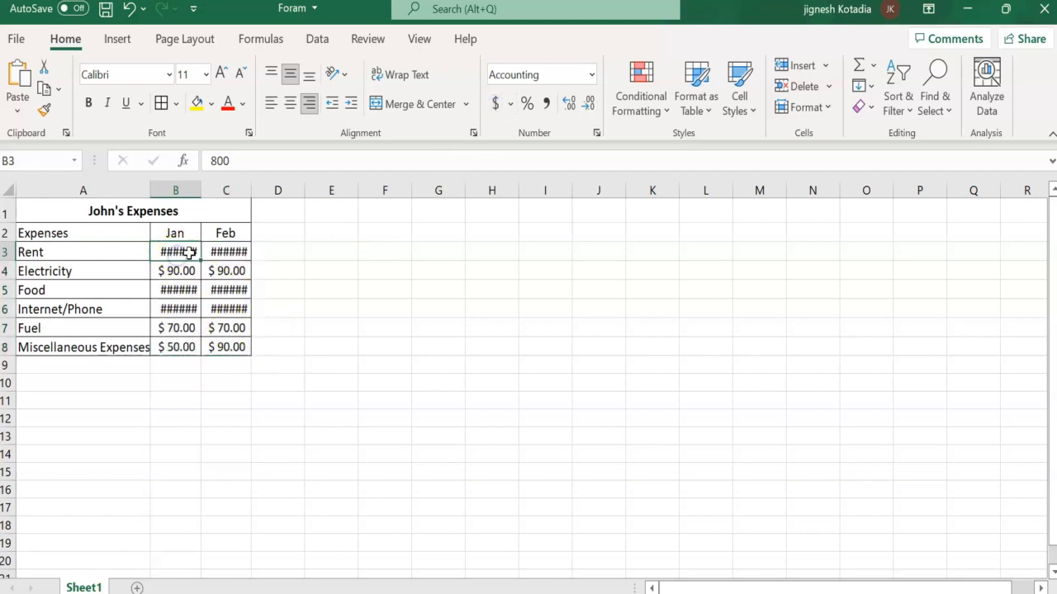
{"action": "left_click", "coordinate": [175, 261]}
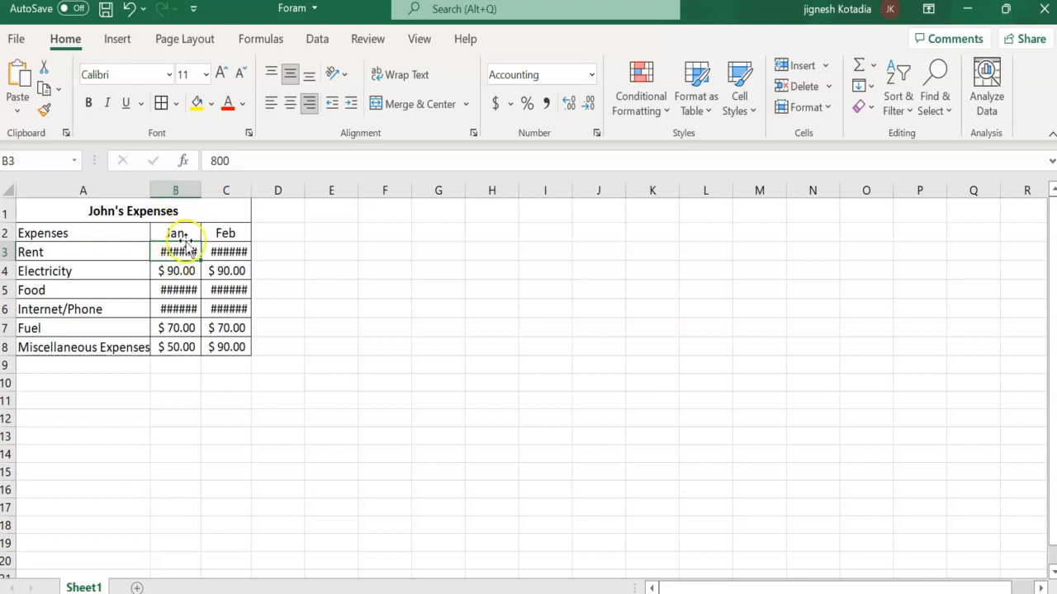
{"action": "left_click_drag", "start_coordinate": [199, 187], "coordinate": [221, 189]}
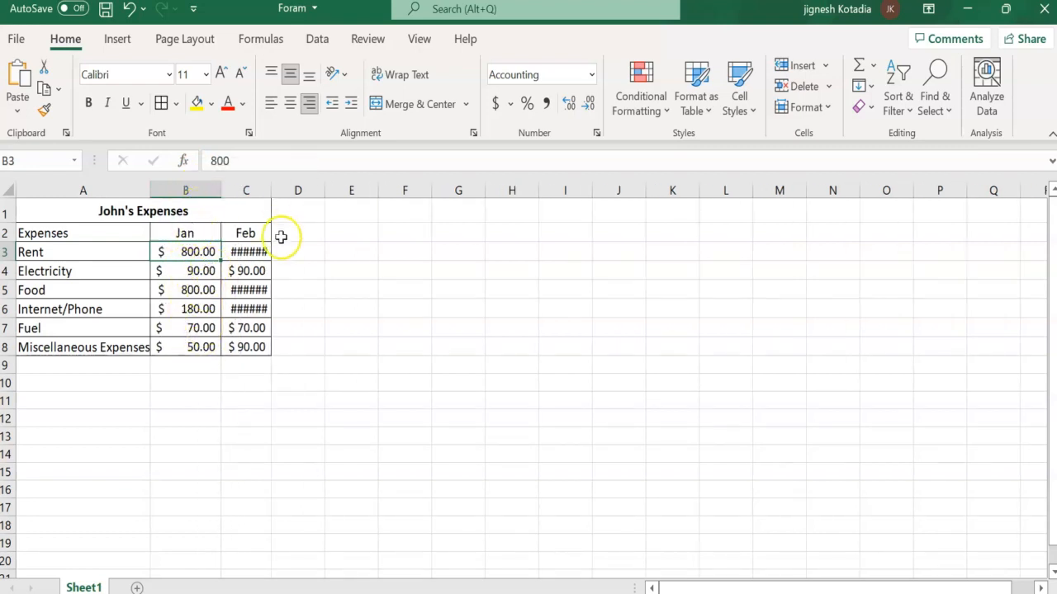
{"action": "left_click_drag", "start_coordinate": [271, 195], "coordinate": [291, 196]}
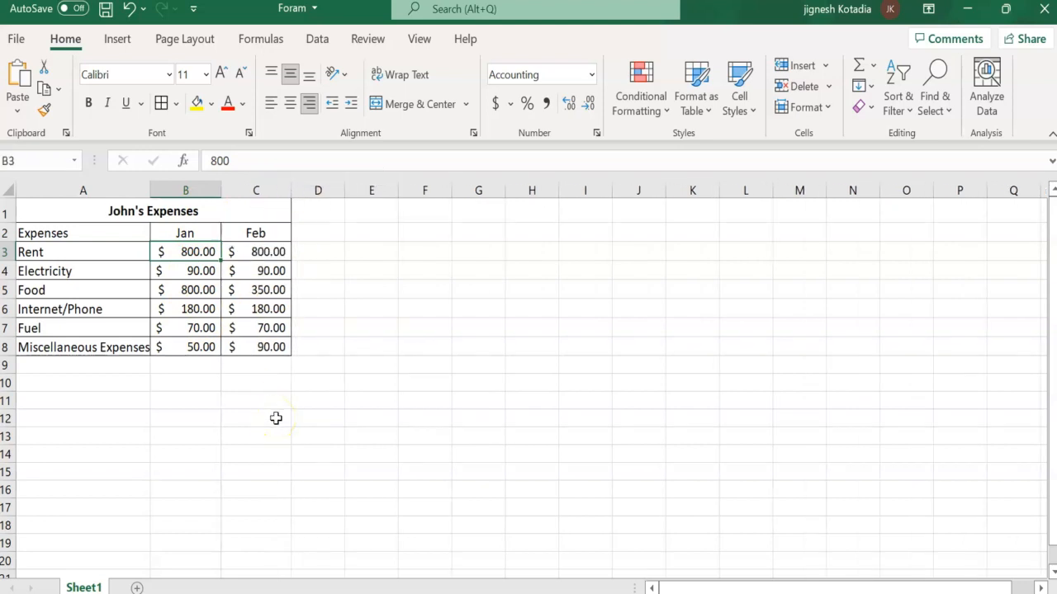
Try the Currency and Accounting formats on the amounts in B3:C8, and add and remove one decimal place.
{"action": "left_click", "coordinate": [180, 257]}
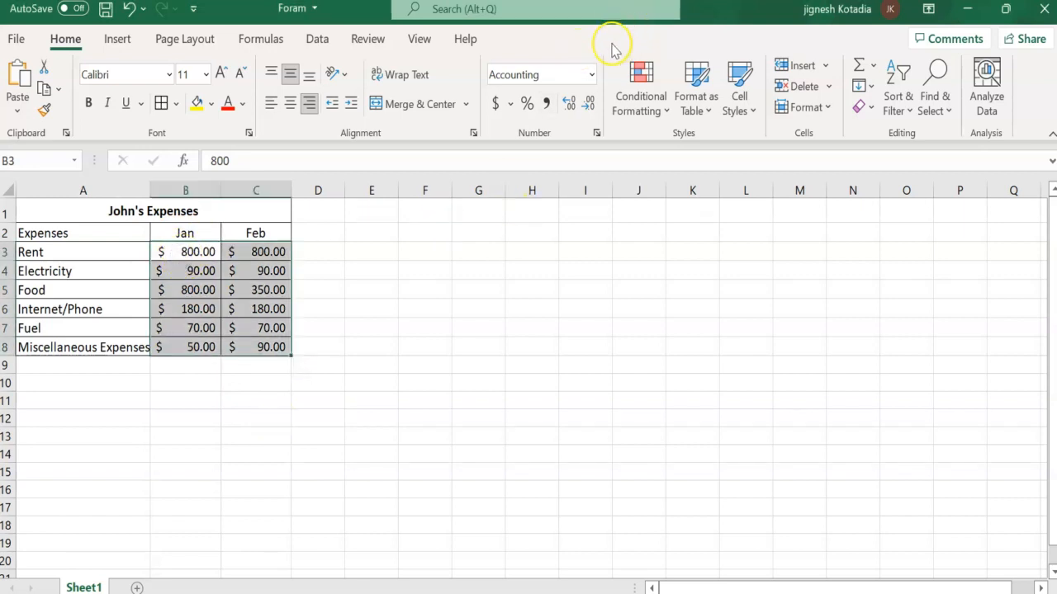
{"action": "left_click", "coordinate": [593, 75]}
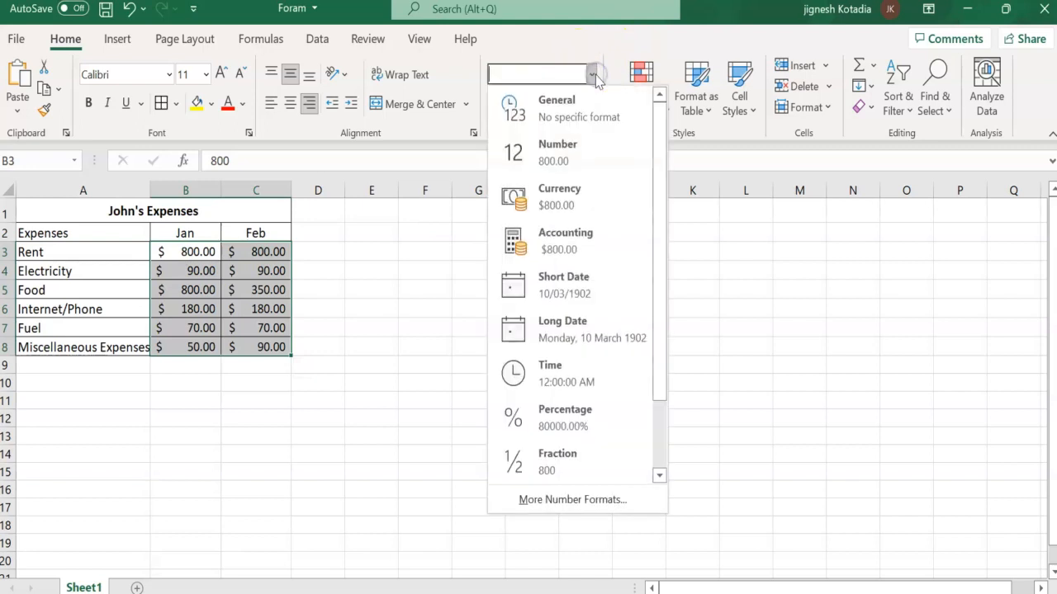
{"action": "left_click", "coordinate": [585, 195]}
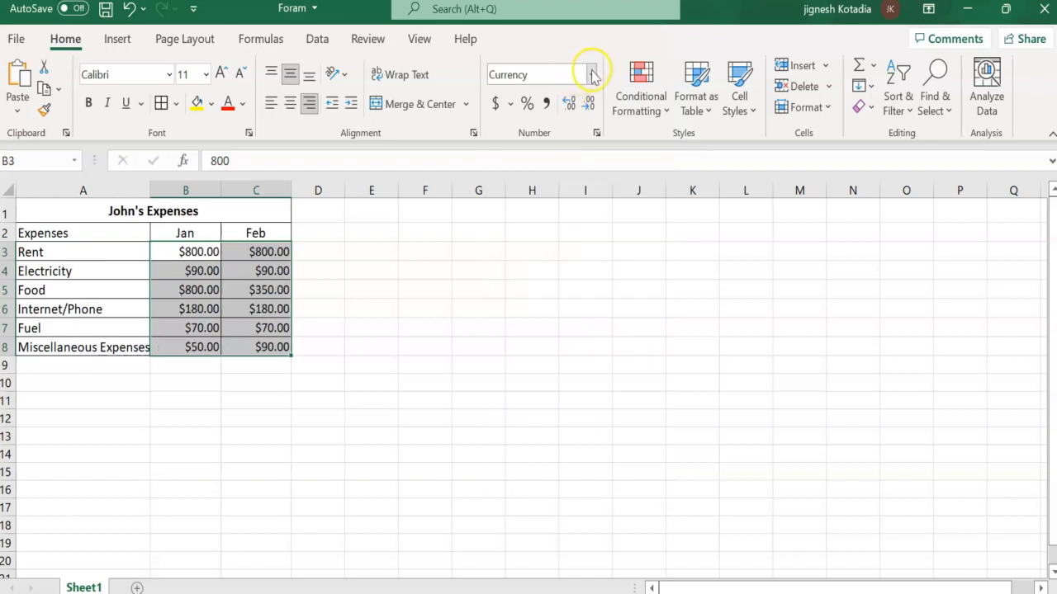
{"action": "left_click", "coordinate": [593, 75]}
{"action": "left_click", "coordinate": [590, 164]}
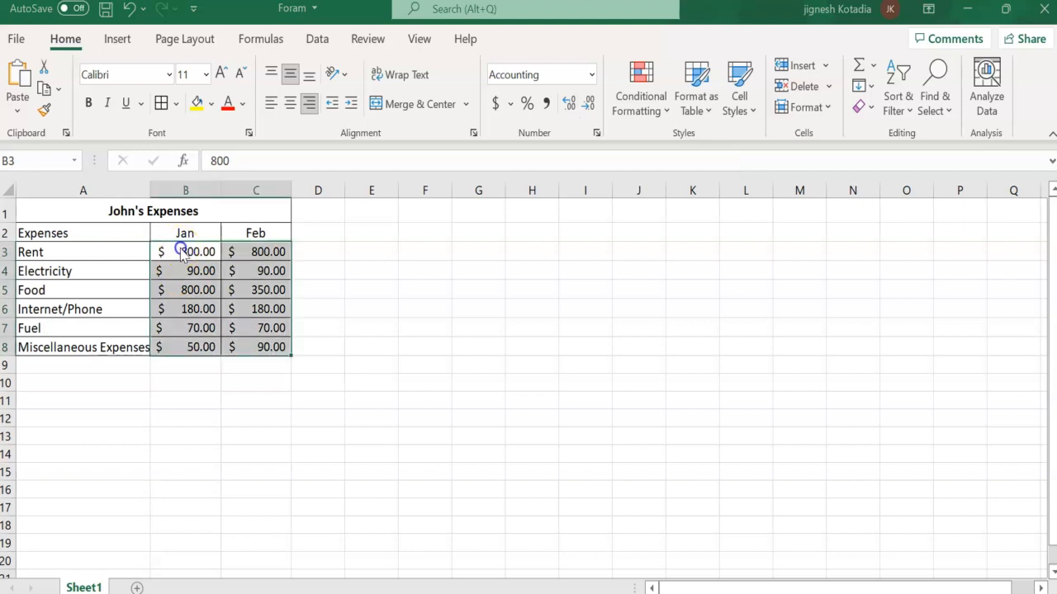
{"action": "left_click", "coordinate": [569, 104]}
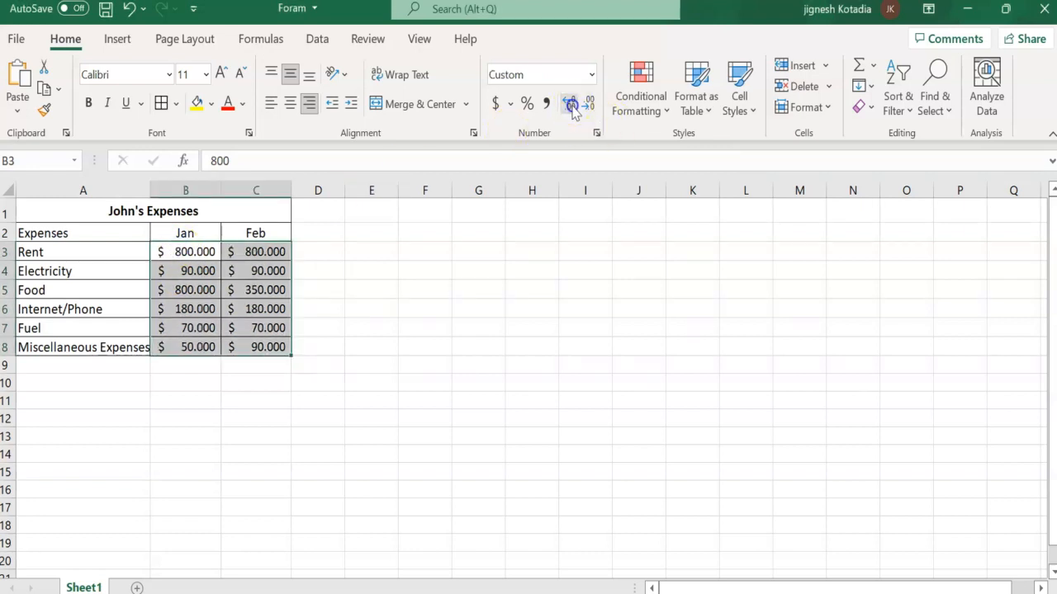
{"action": "left_click", "coordinate": [587, 106]}
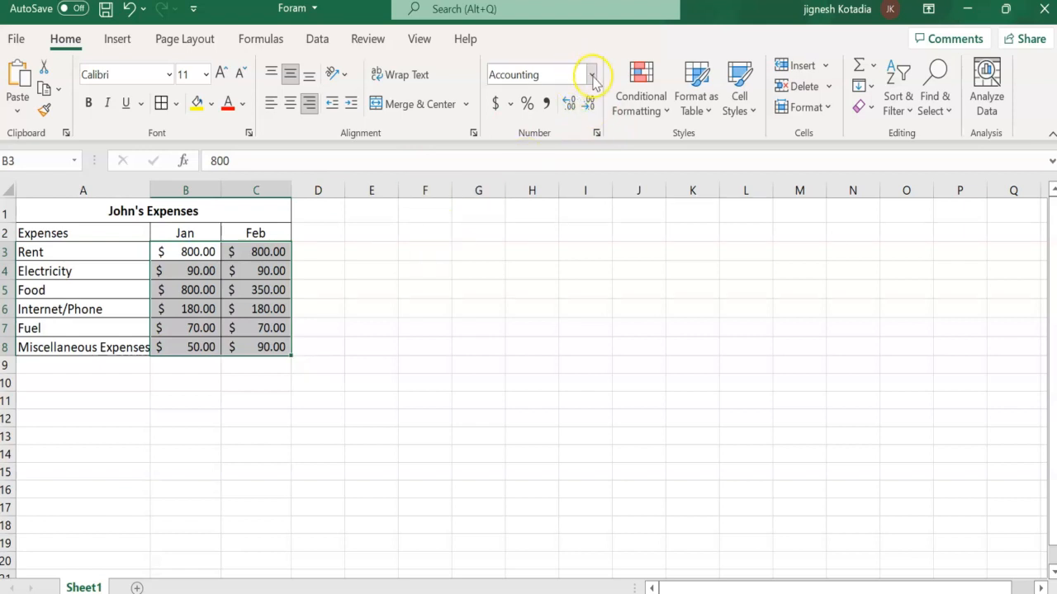
Format the Jan and Feb amounts in B3:C8 as Currency and deselect them.
{"action": "left_click", "coordinate": [591, 74]}
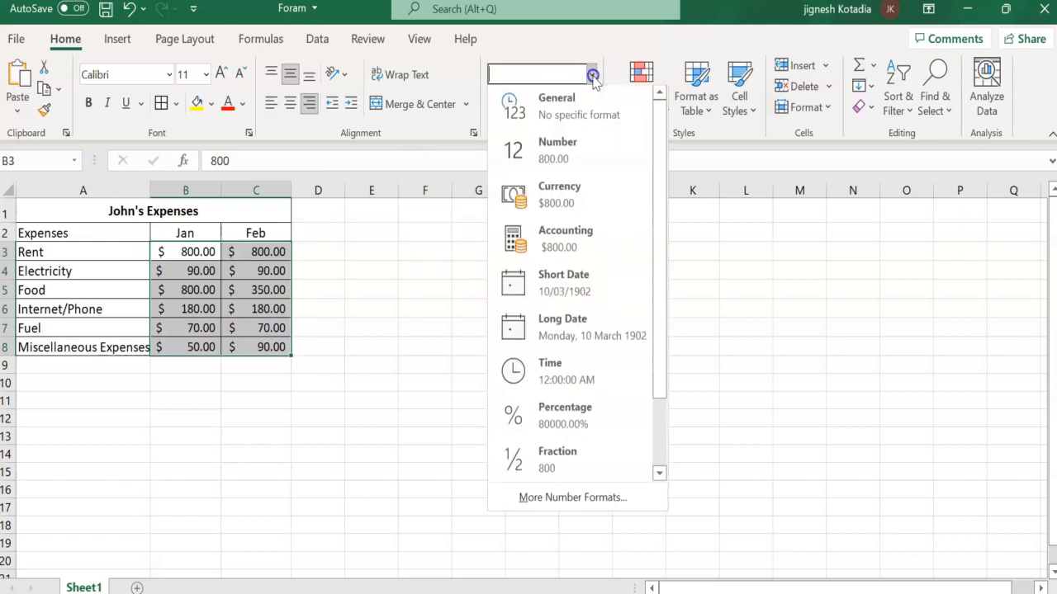
{"action": "left_click", "coordinate": [589, 203]}
{"action": "left_click", "coordinate": [266, 417]}
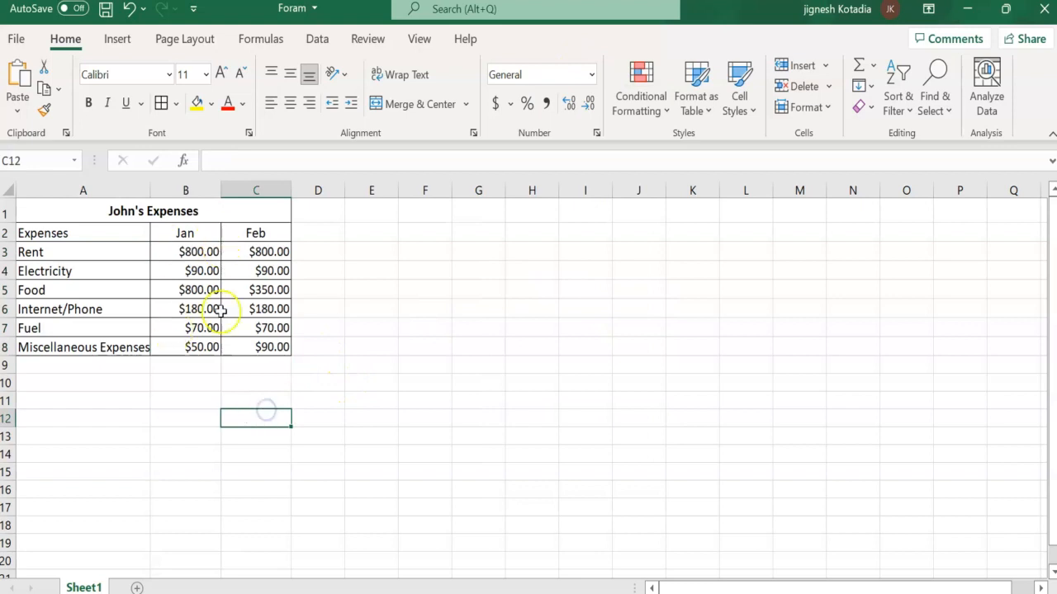
{"action": "left_click_drag", "start_coordinate": [181, 254], "coordinate": [274, 347]}
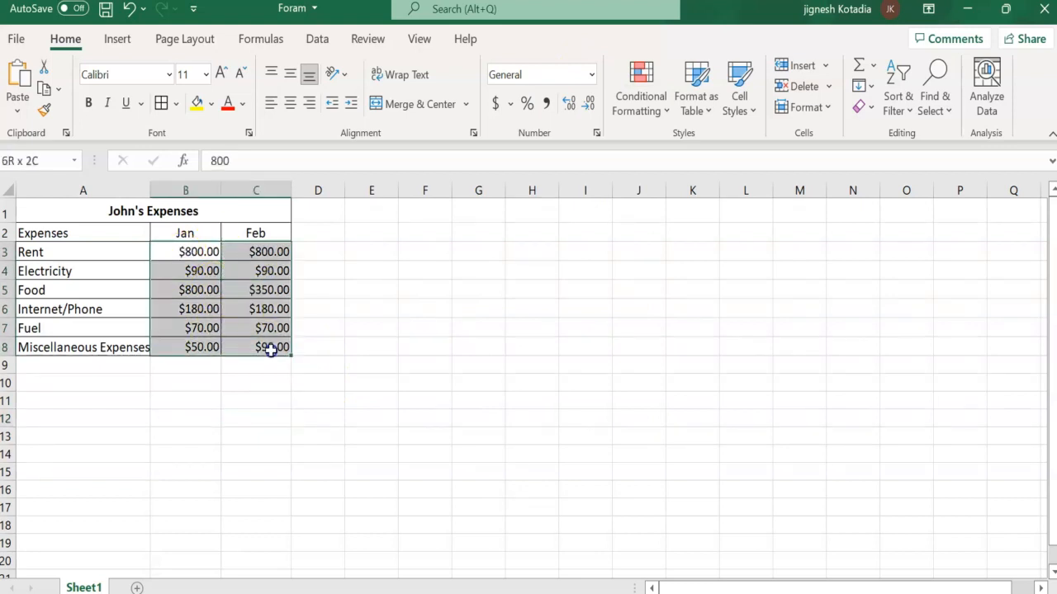
{"action": "left_click", "coordinate": [590, 75]}
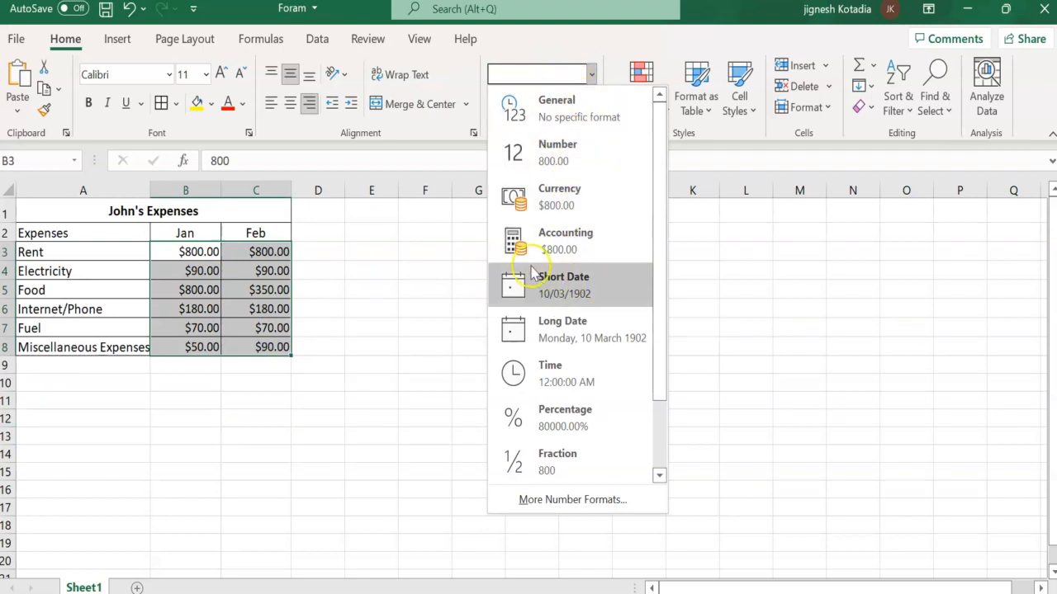
{"action": "left_click", "coordinate": [399, 309]}
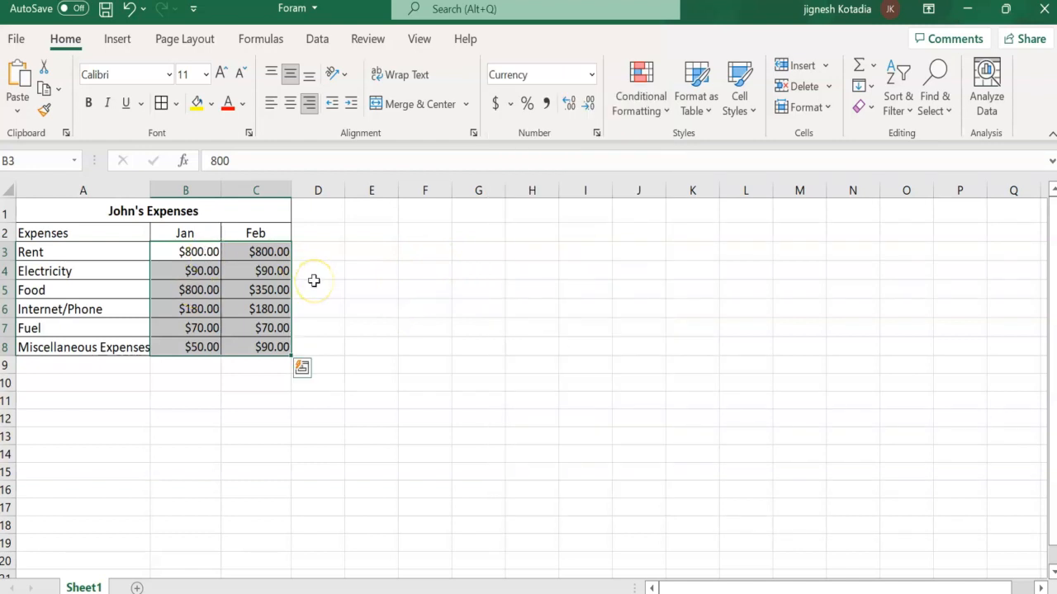